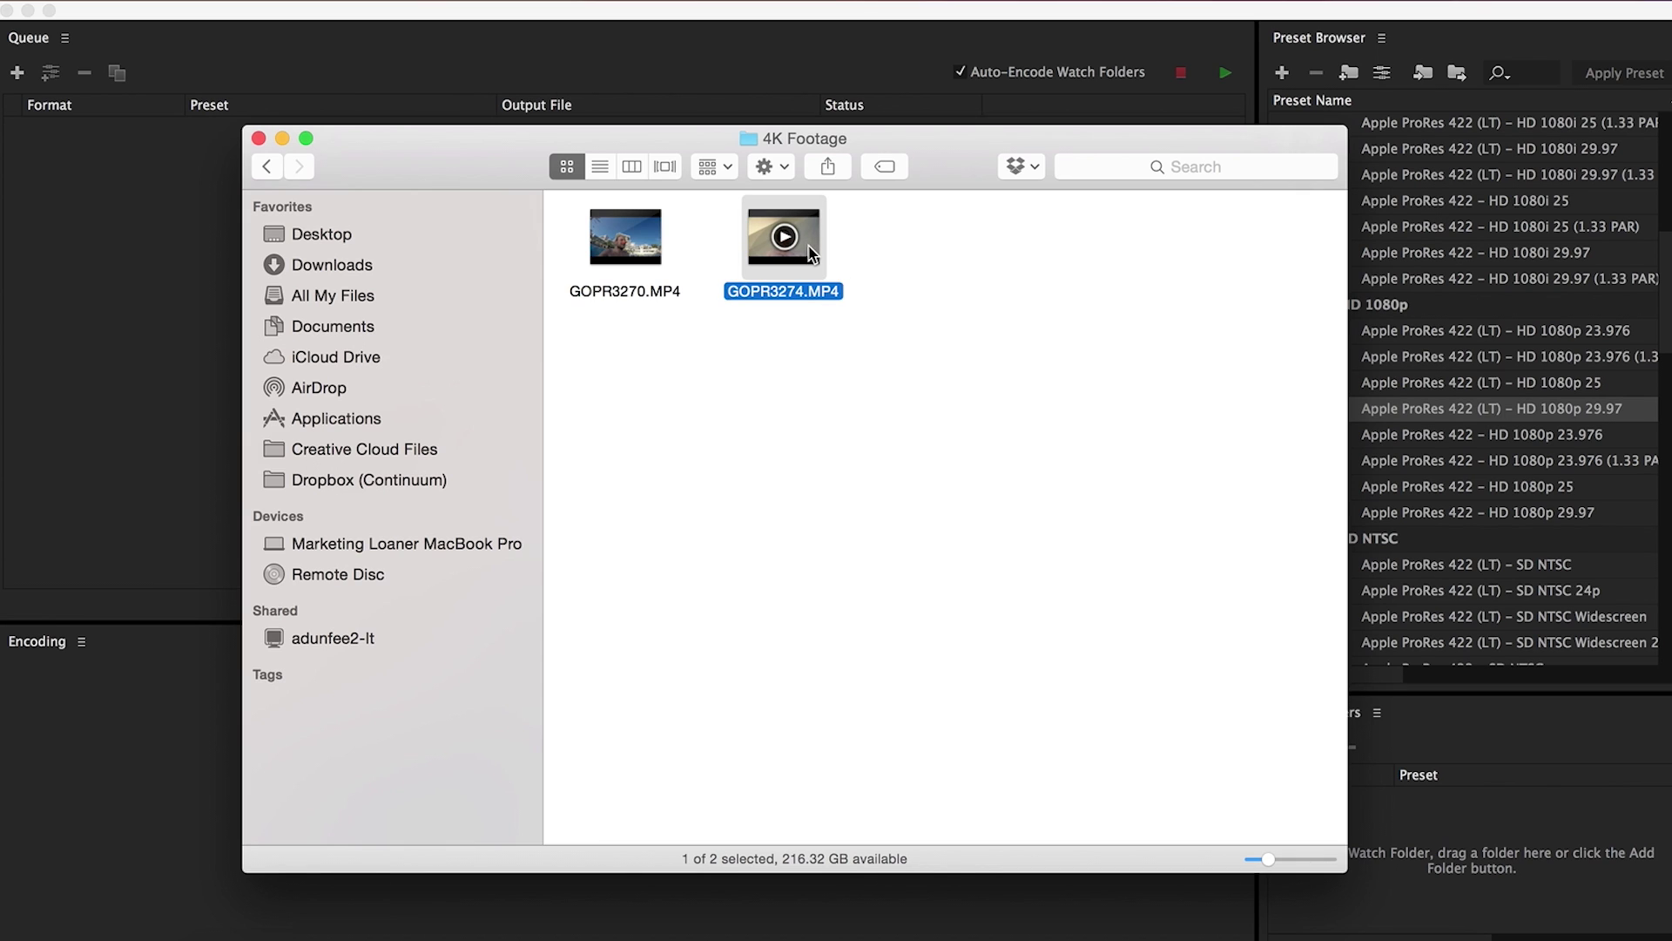
- Preview GOPR3274.MP4 and rename it to Nose1.MP4
{"action": "key", "text": "space"}
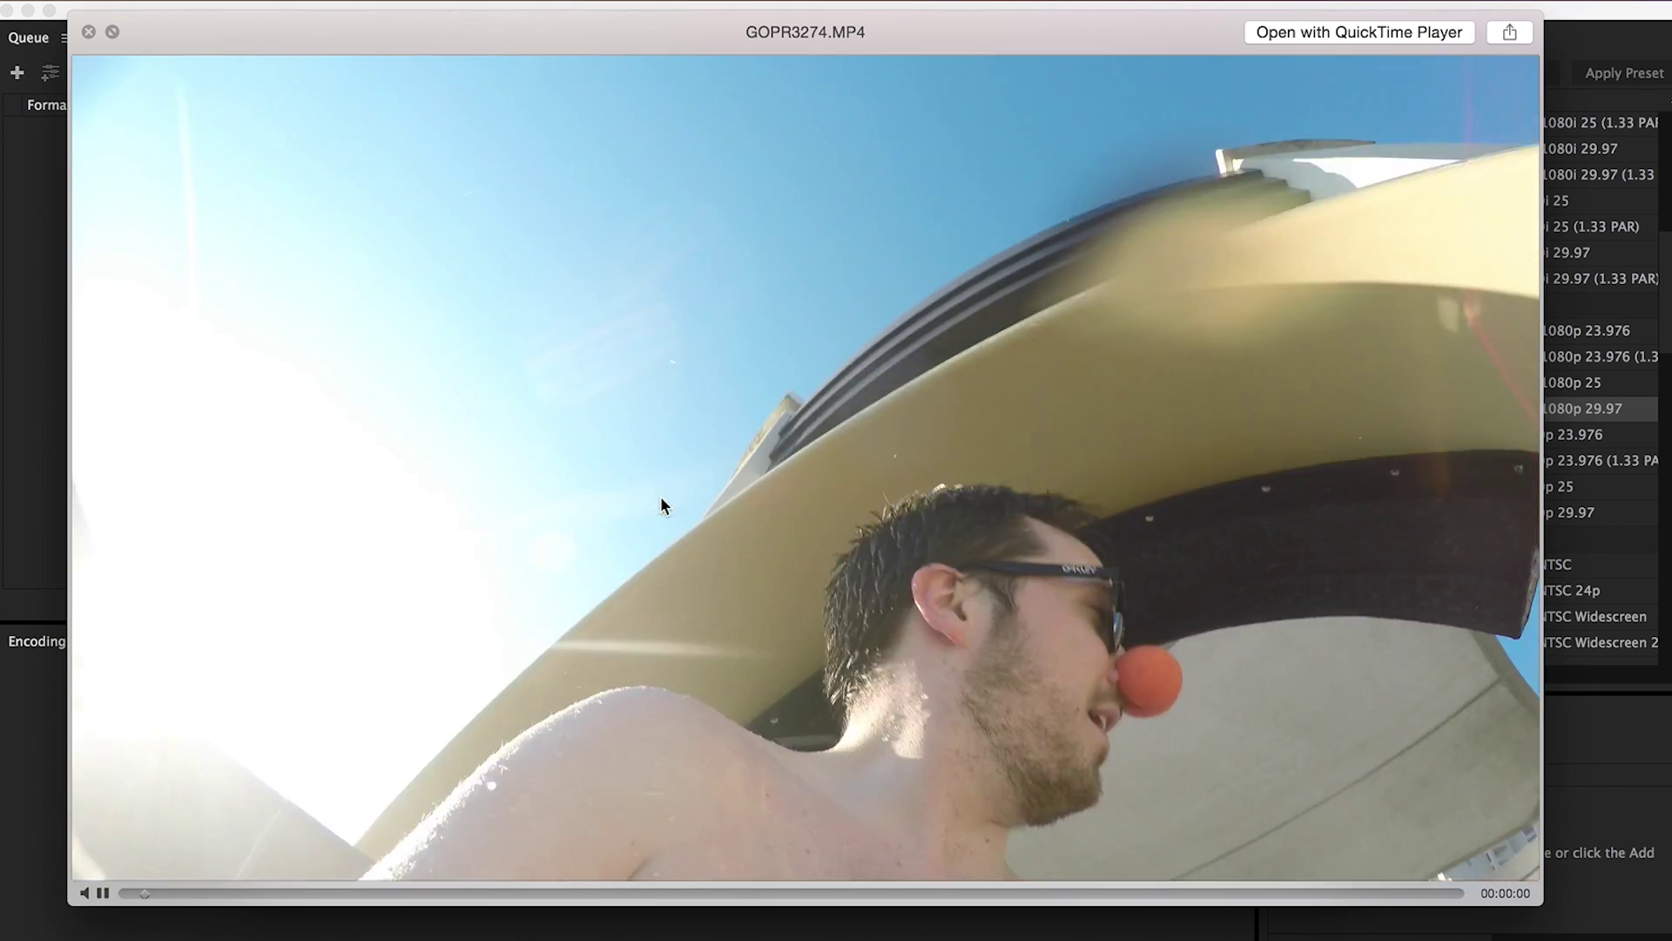
{"action": "key", "text": "space"}
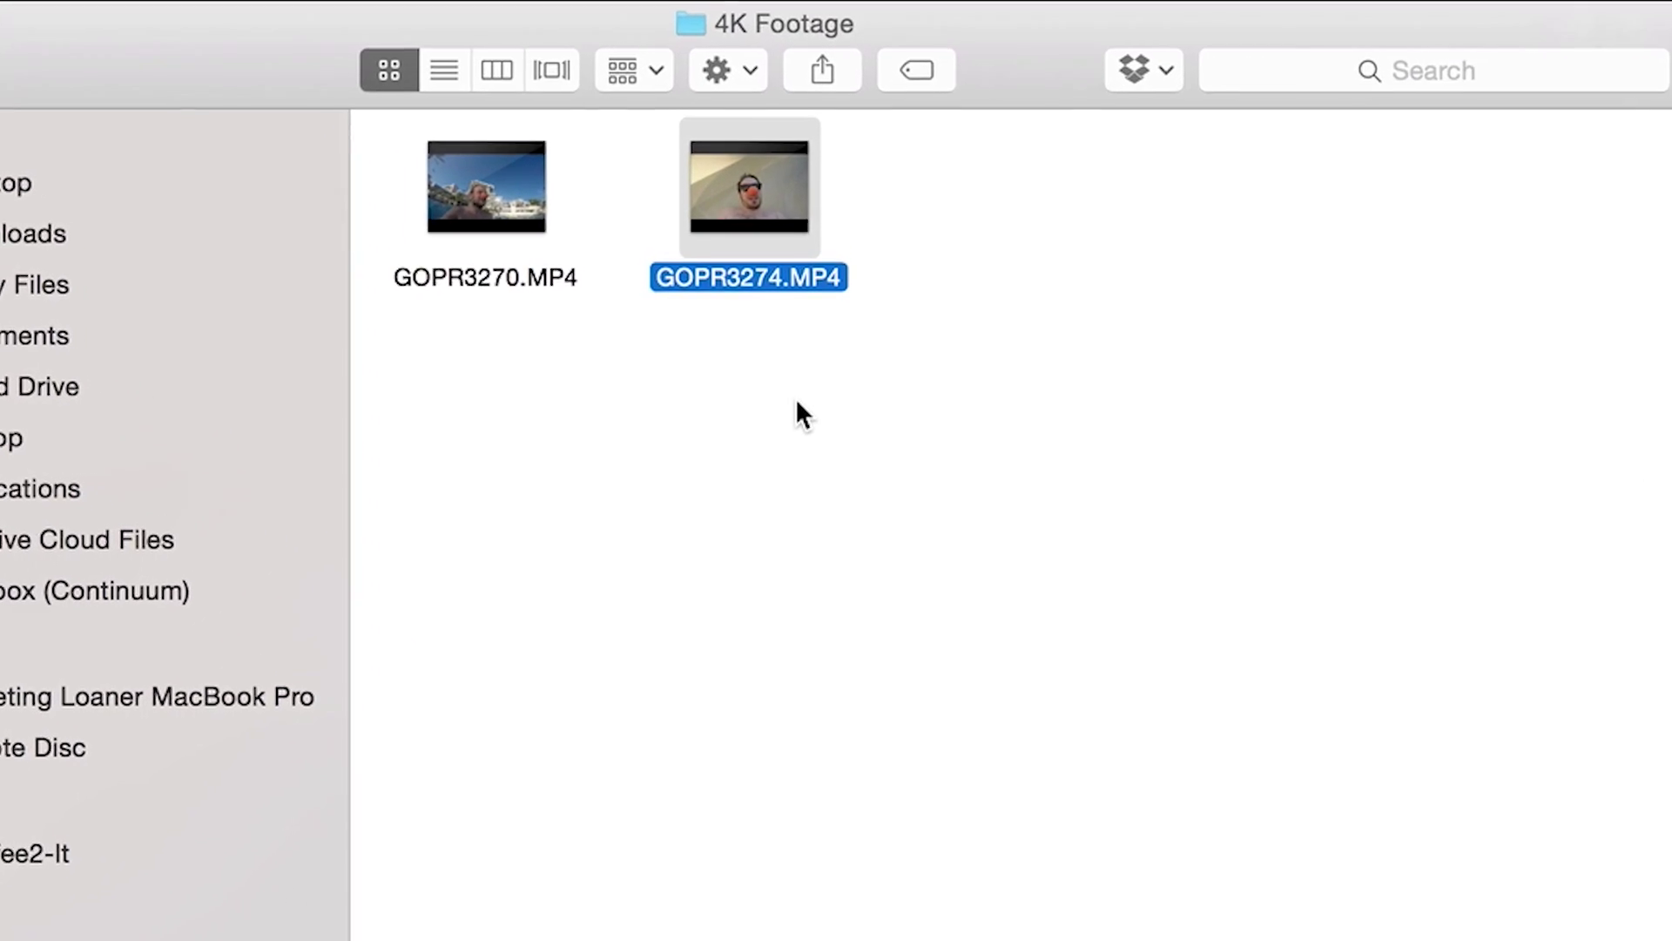
{"action": "left_click", "coordinate": [681, 269]}
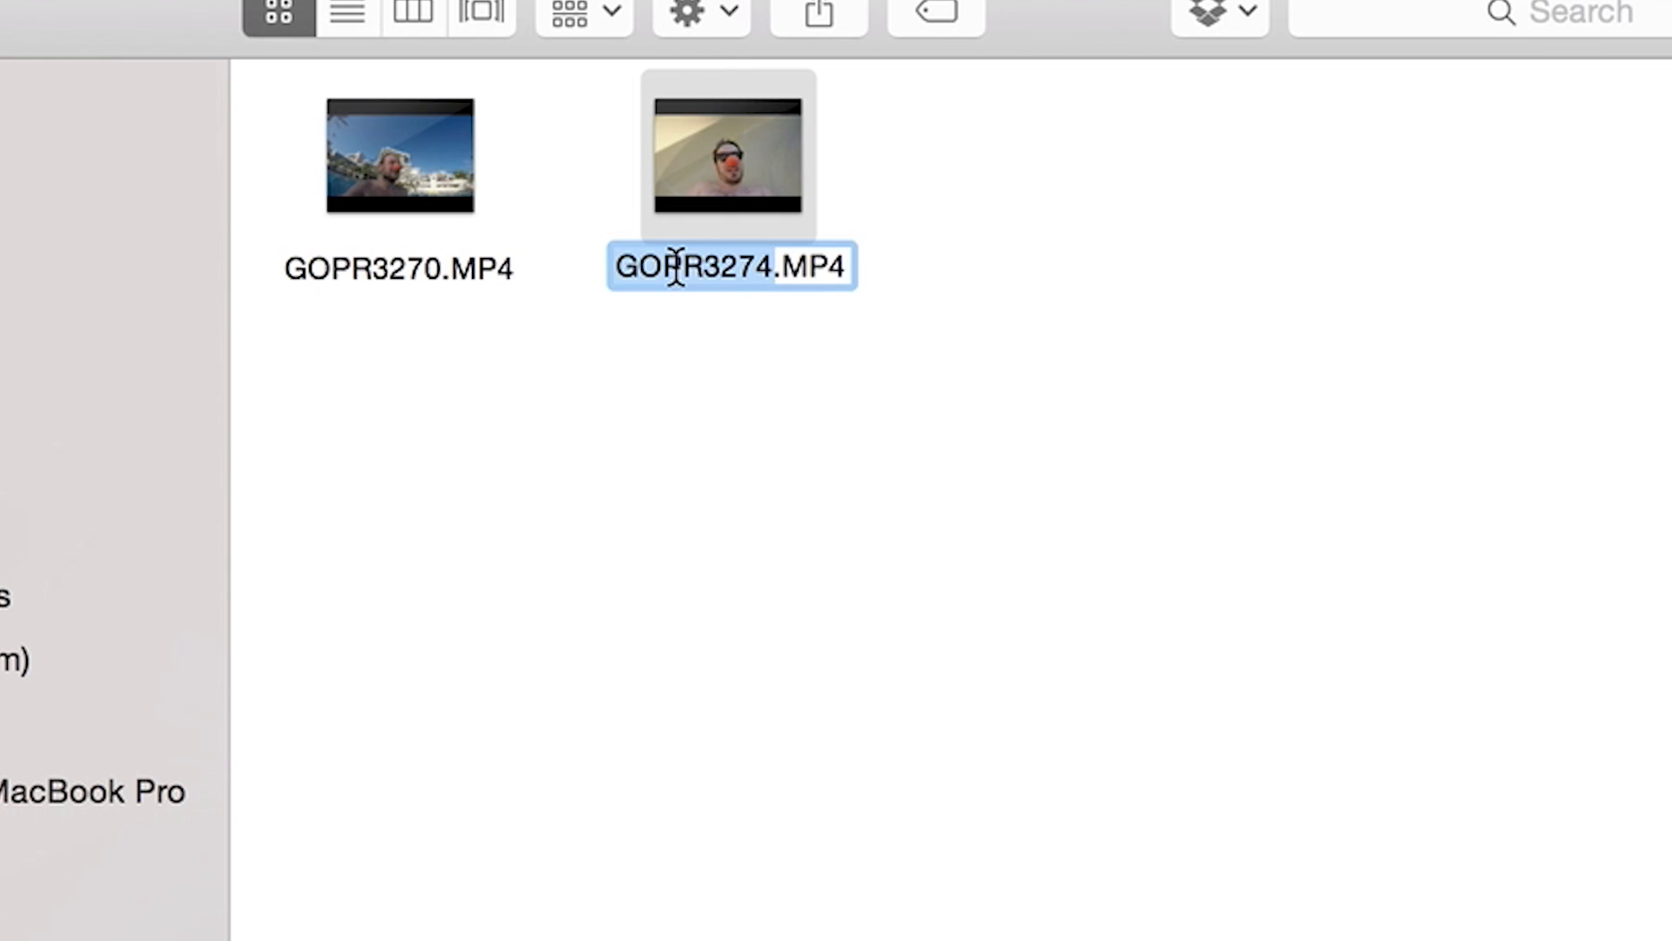
{"action": "type", "text": "Nose"}
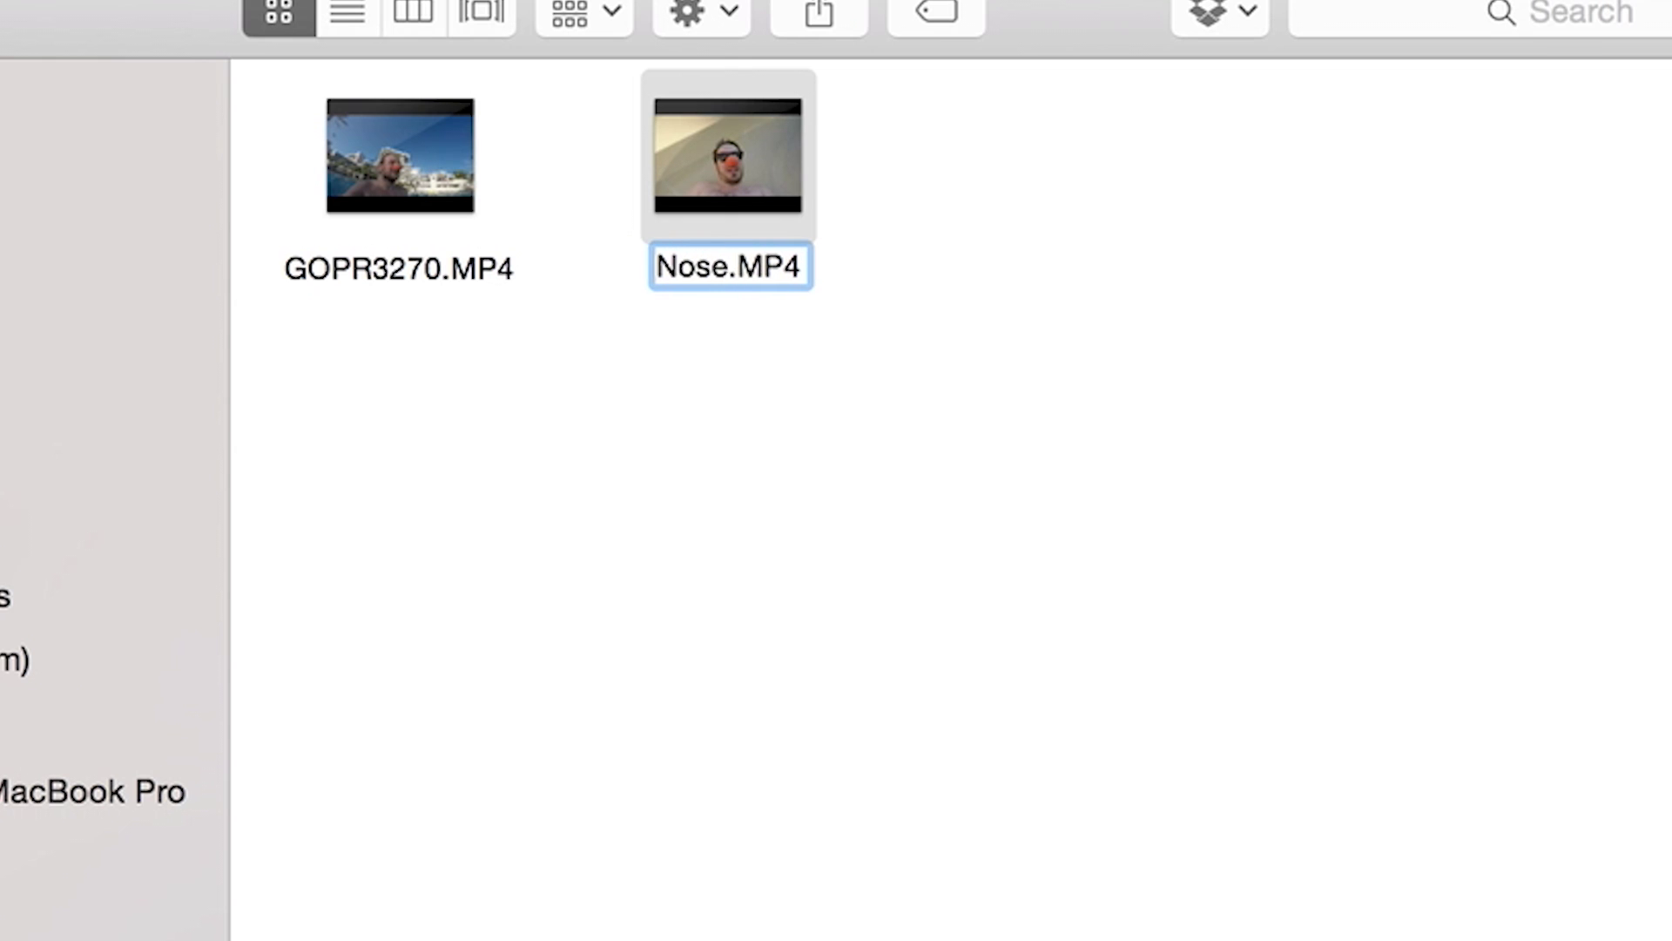
{"action": "type", "text": "1"}
{"action": "key", "text": "Return"}
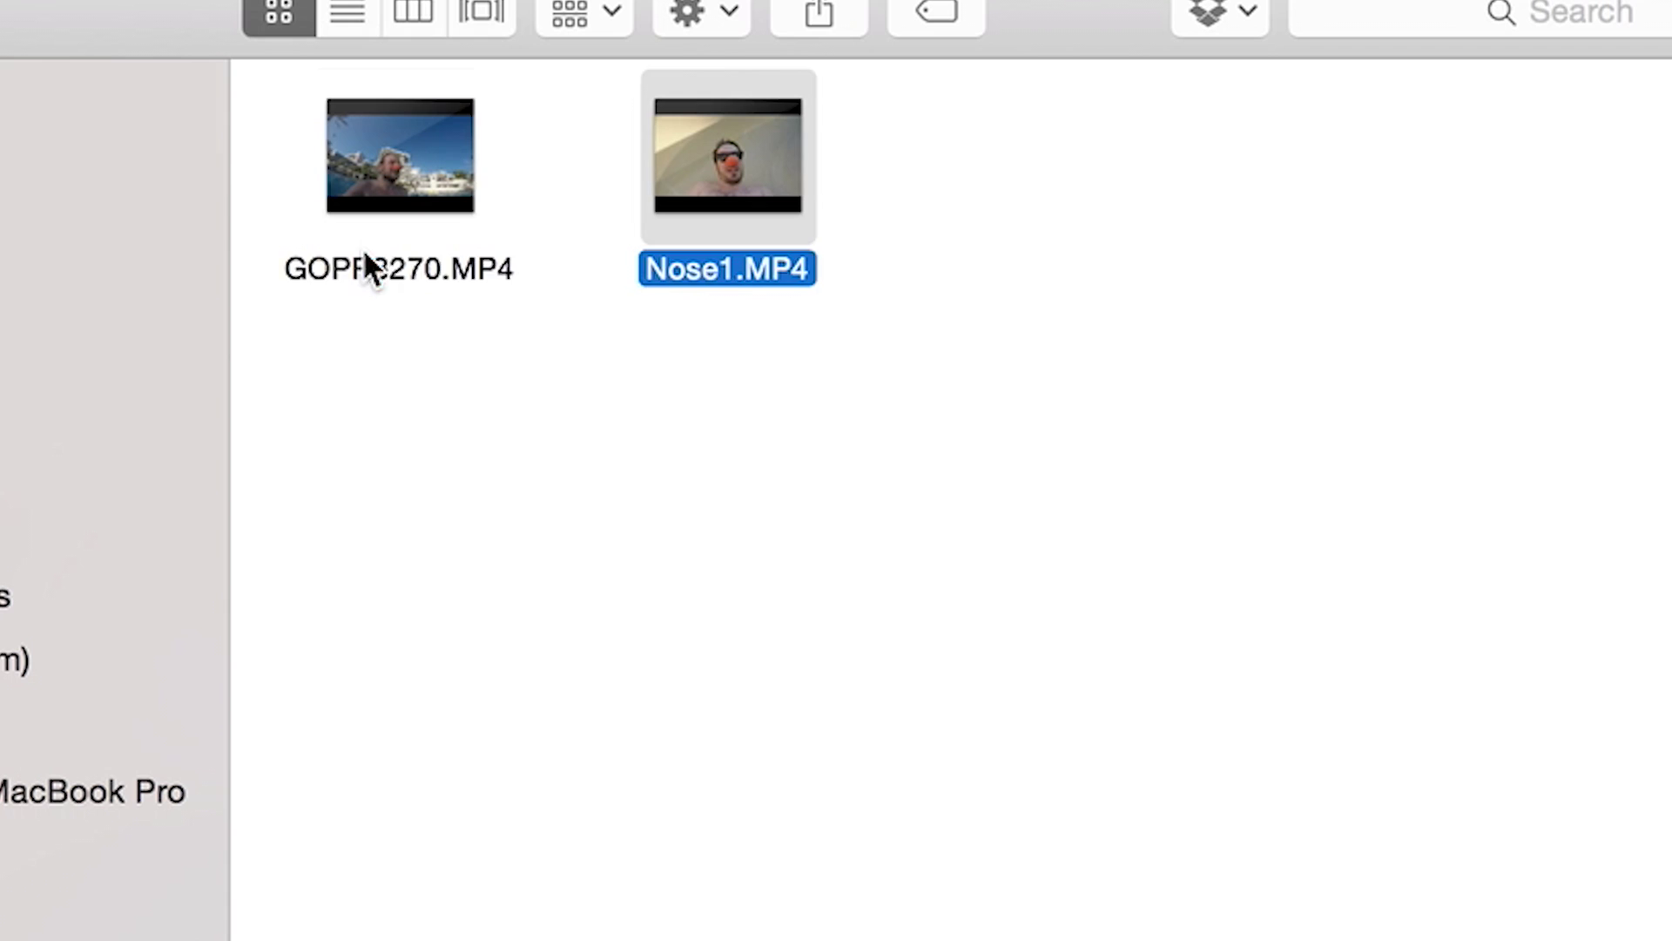
- Rename GOPR3270.MP4 to Nose2.MP4
{"action": "left_click", "coordinate": [370, 266]}
{"action": "key", "text": "Return"}
{"action": "type", "text": "Nose2"}
{"action": "key", "text": "Return"}
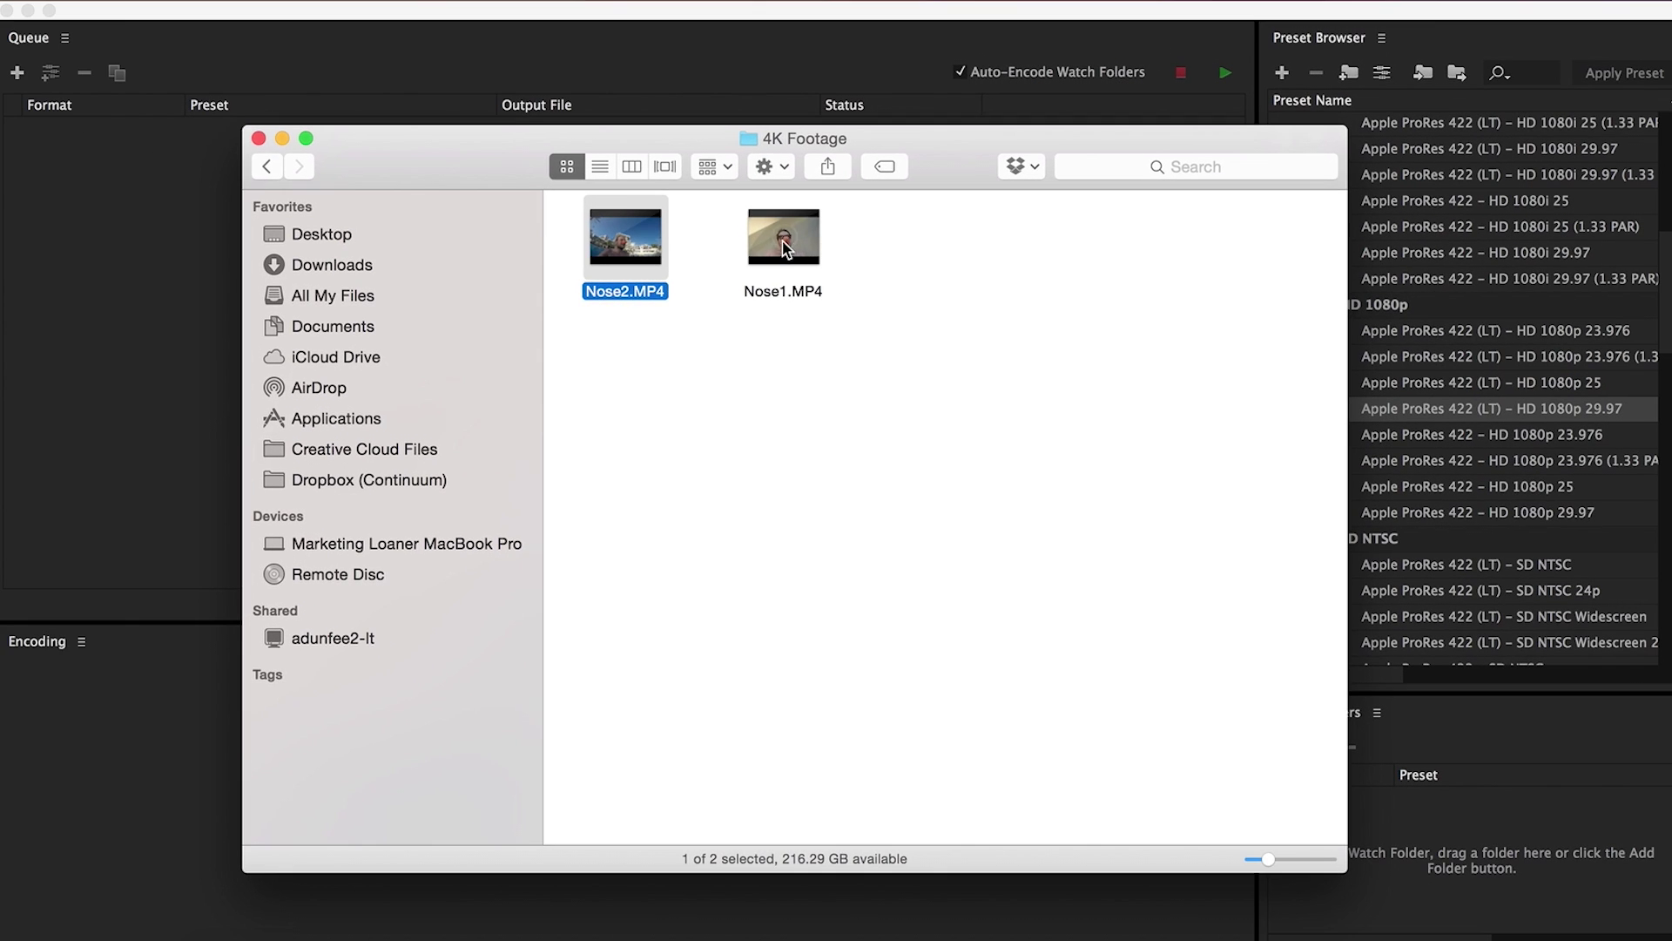
- Select the renamed Nose1.MP4 and Nose2.MP4 clips in Finder, then clear the selection
{"action": "left_click", "coordinate": [737, 278]}
{"action": "left_click", "coordinate": [646, 295]}
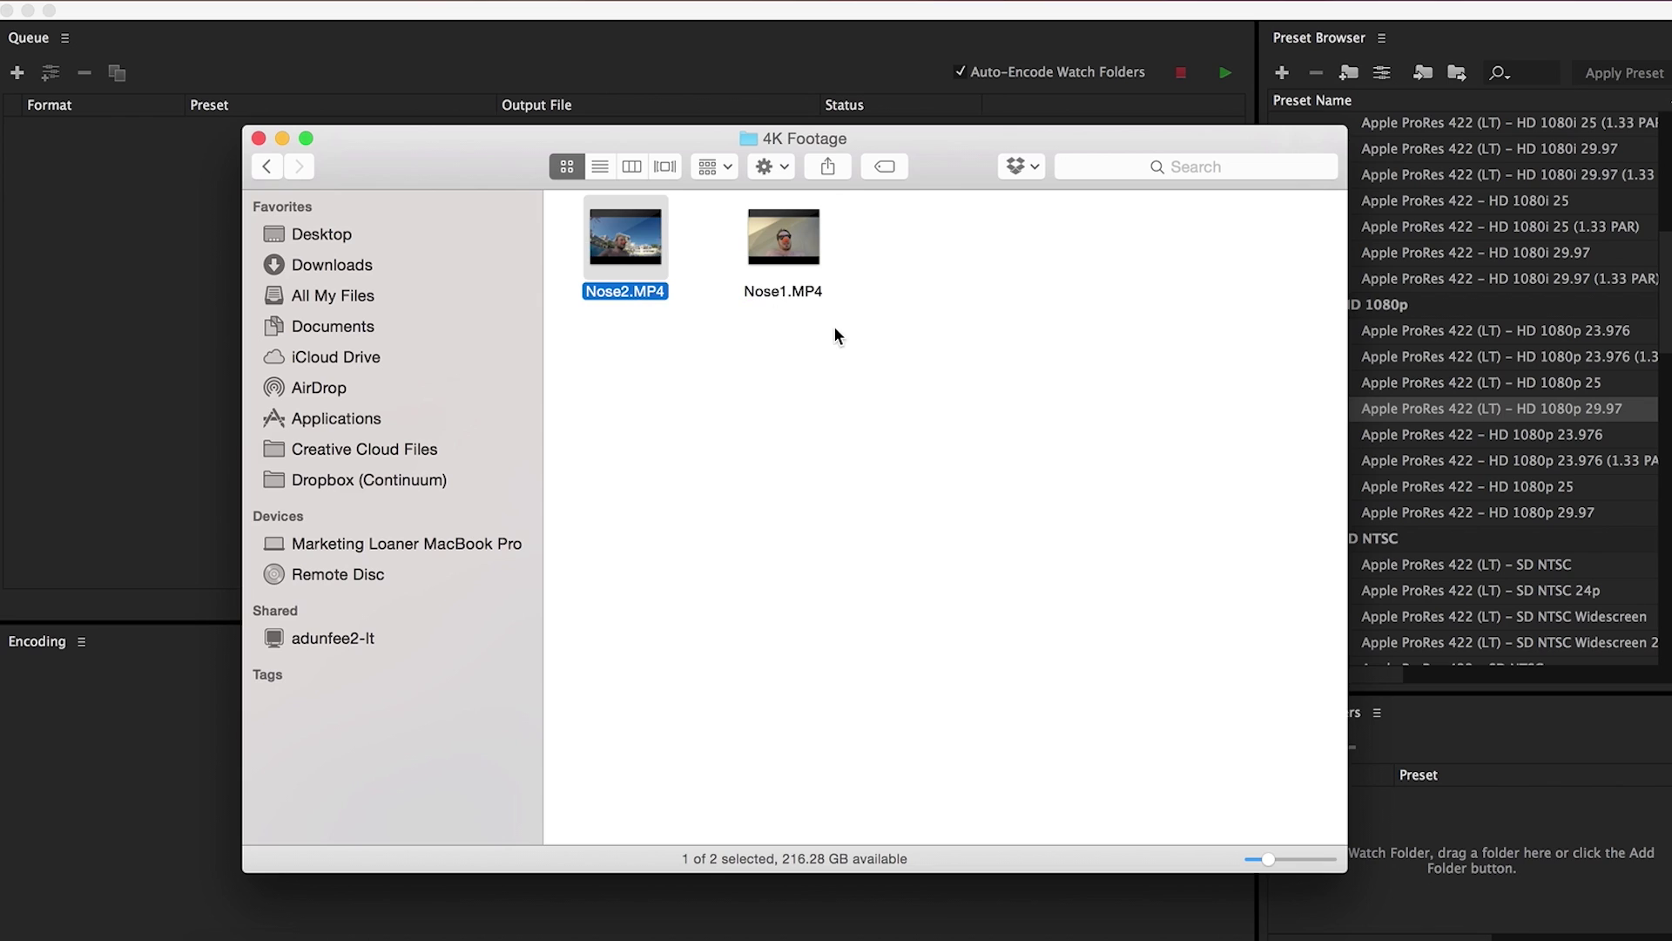
{"action": "left_click", "coordinate": [790, 293]}
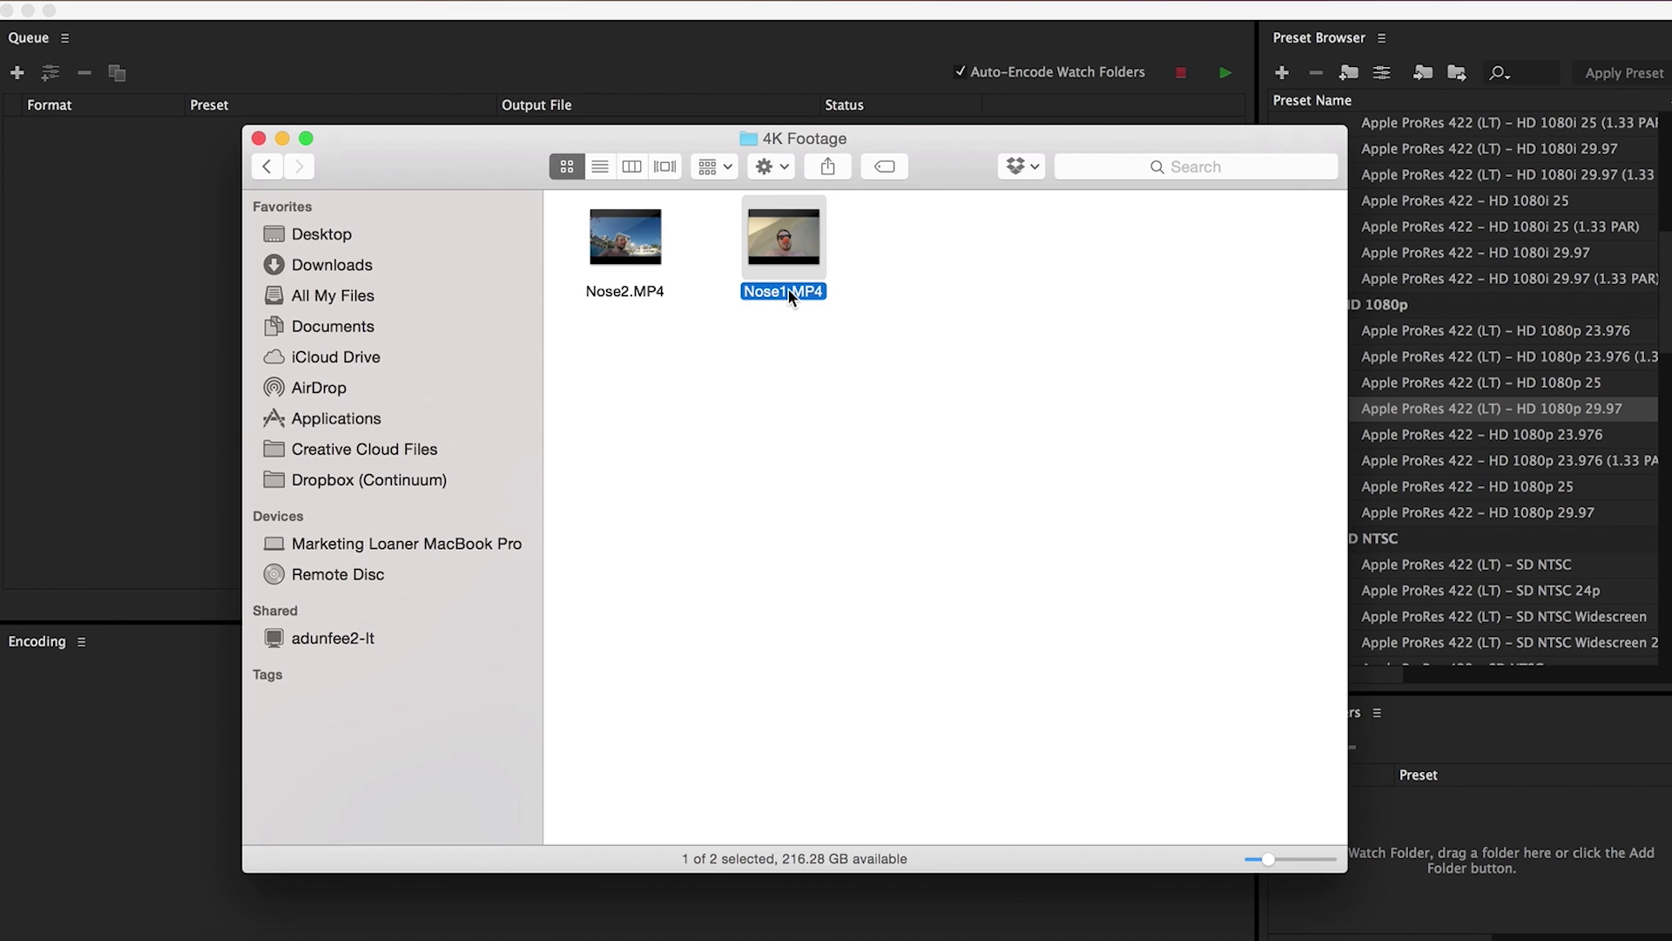
{"action": "key", "text": "super+a"}
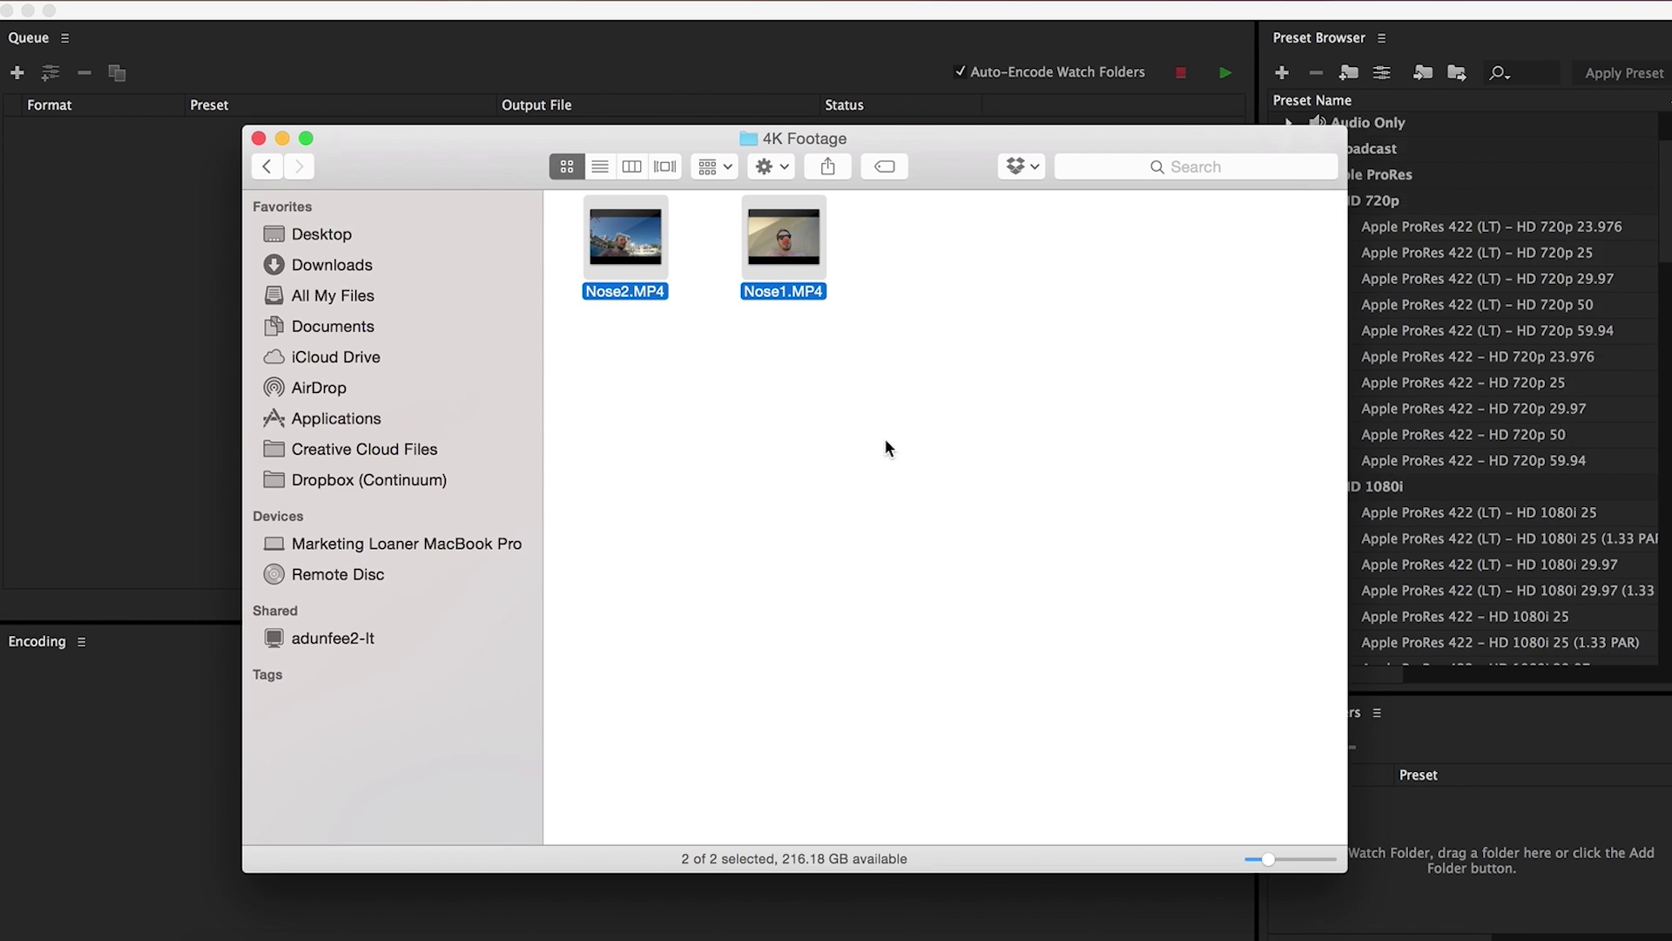
{"action": "left_click", "coordinate": [796, 384]}
- Add Nose1.MP4 and Nose2.MP4 to the Media Encoder queue and set both to QuickTime format
{"action": "key", "text": "super+a"}
{"action": "left_click_drag", "start_coordinate": [800, 289], "coordinate": [911, 415]}
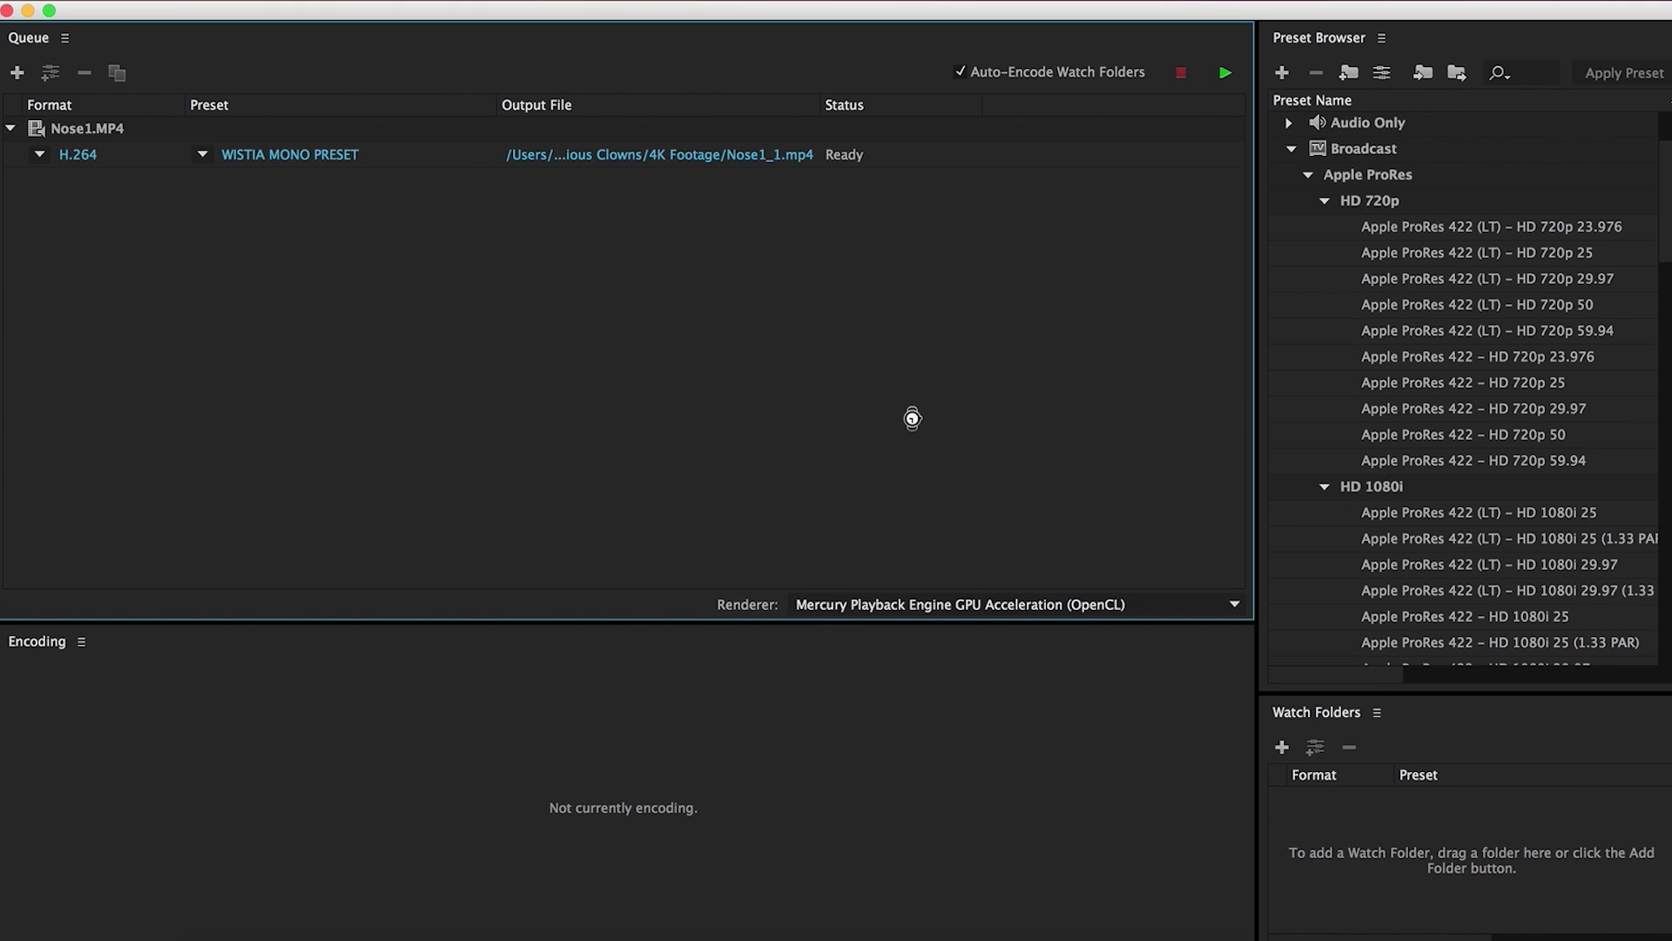
{"action": "left_click", "coordinate": [430, 209]}
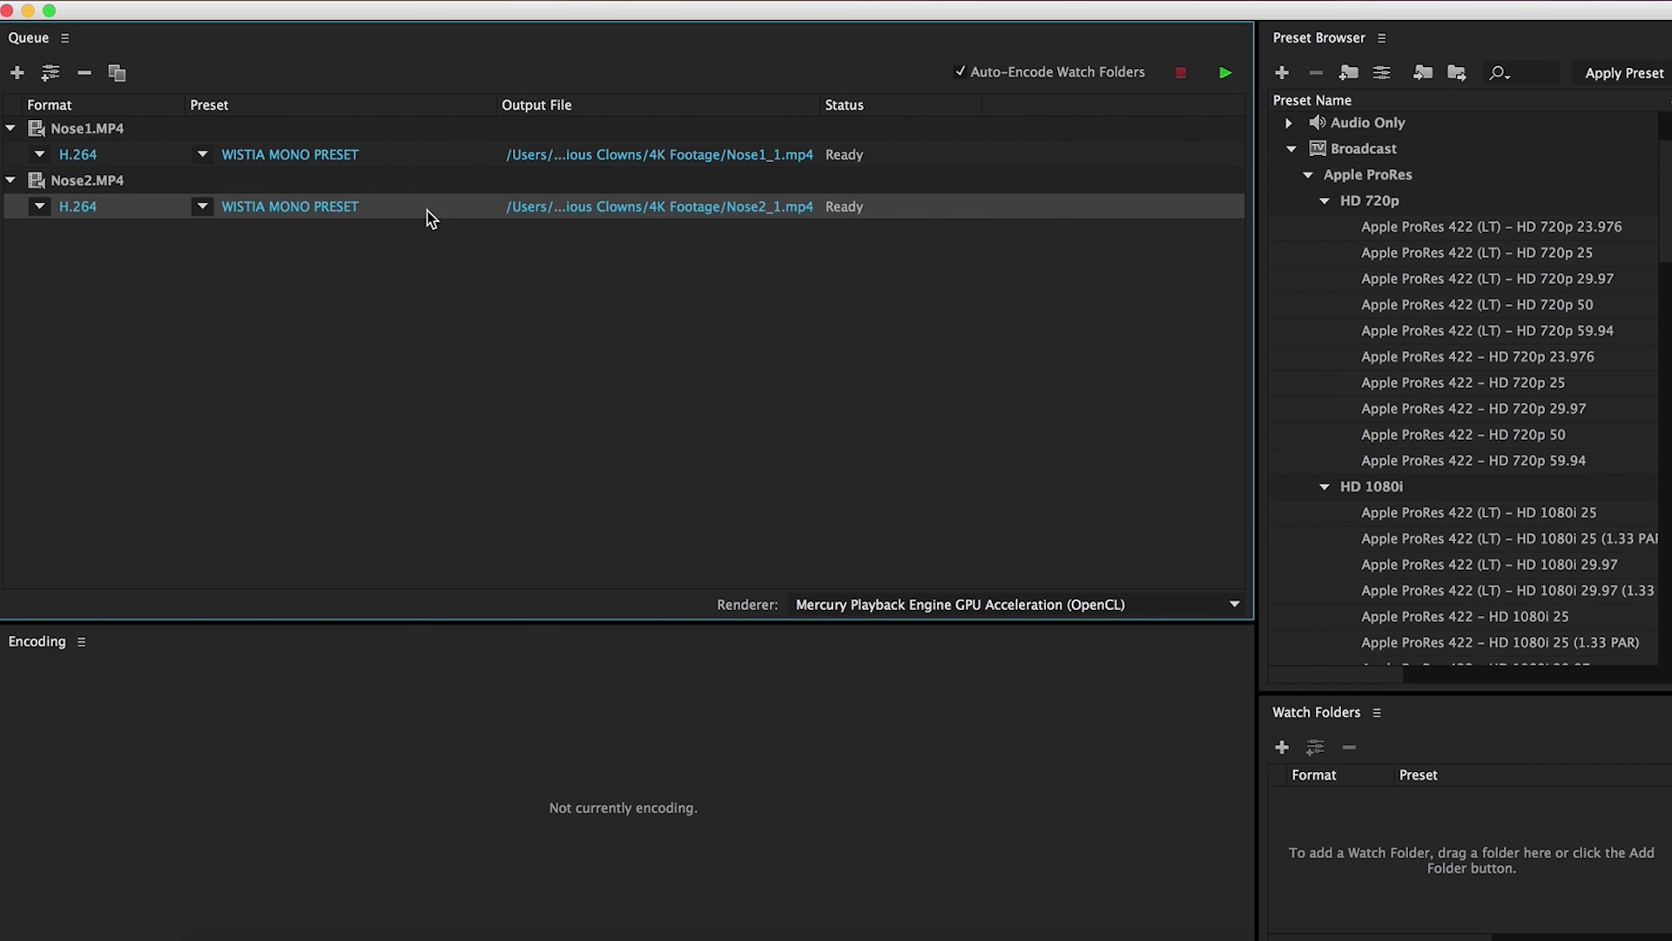
{"action": "left_click", "coordinate": [430, 159], "text": "shift"}
{"action": "left_click", "coordinate": [86, 132]}
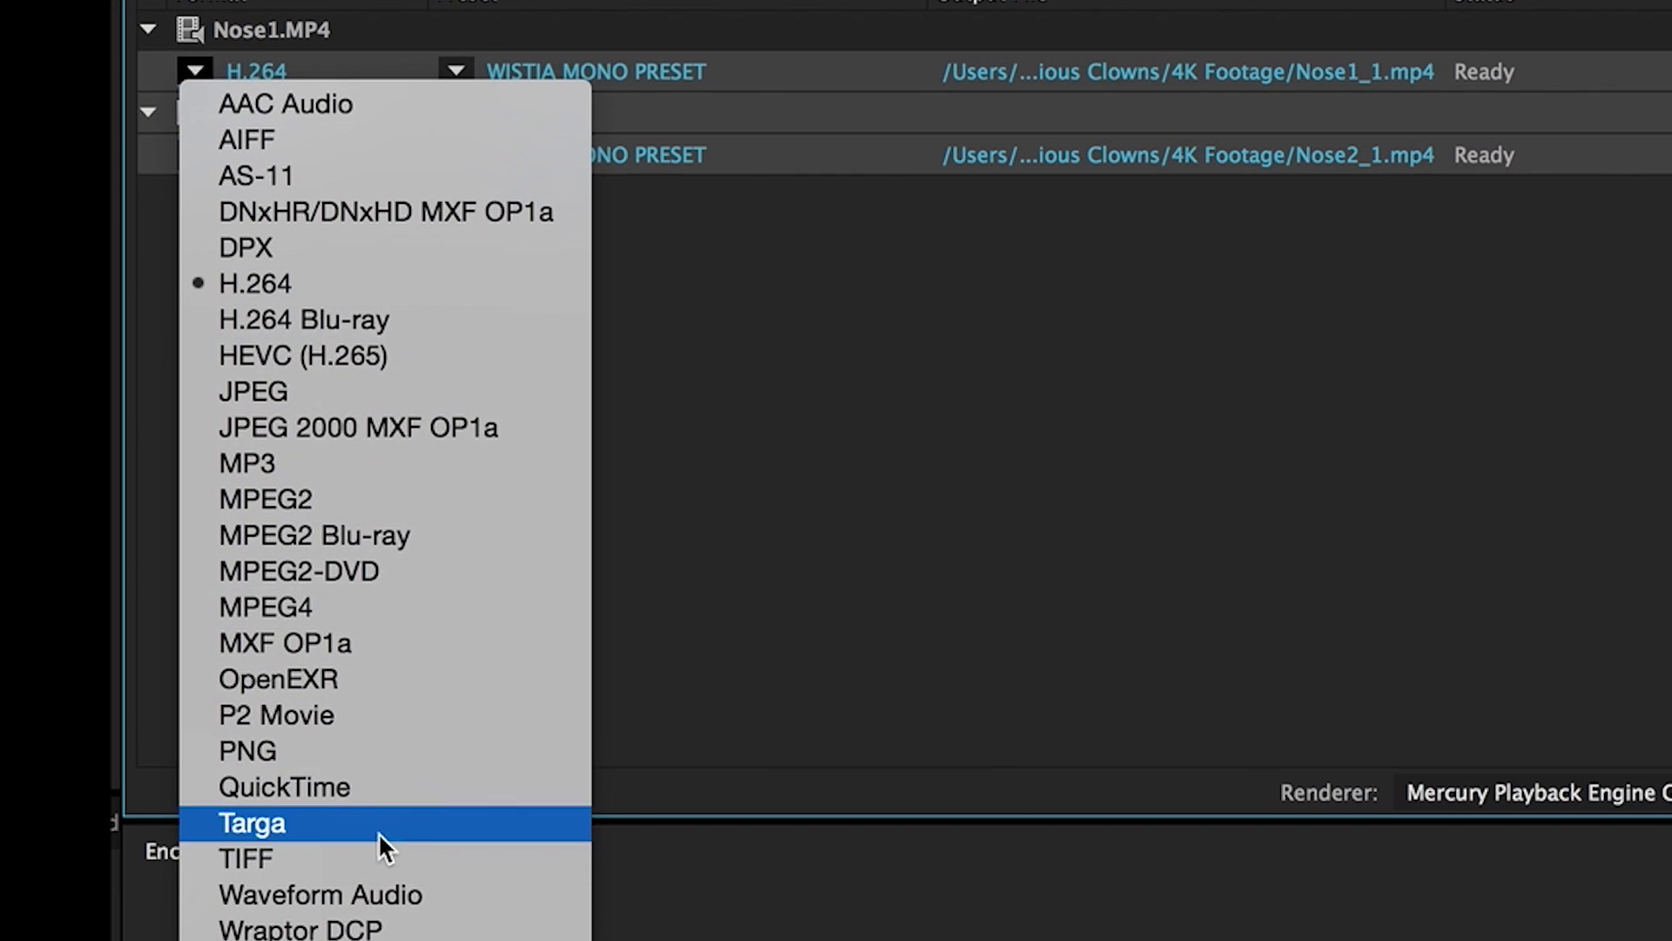
{"action": "left_click", "coordinate": [229, 670]}
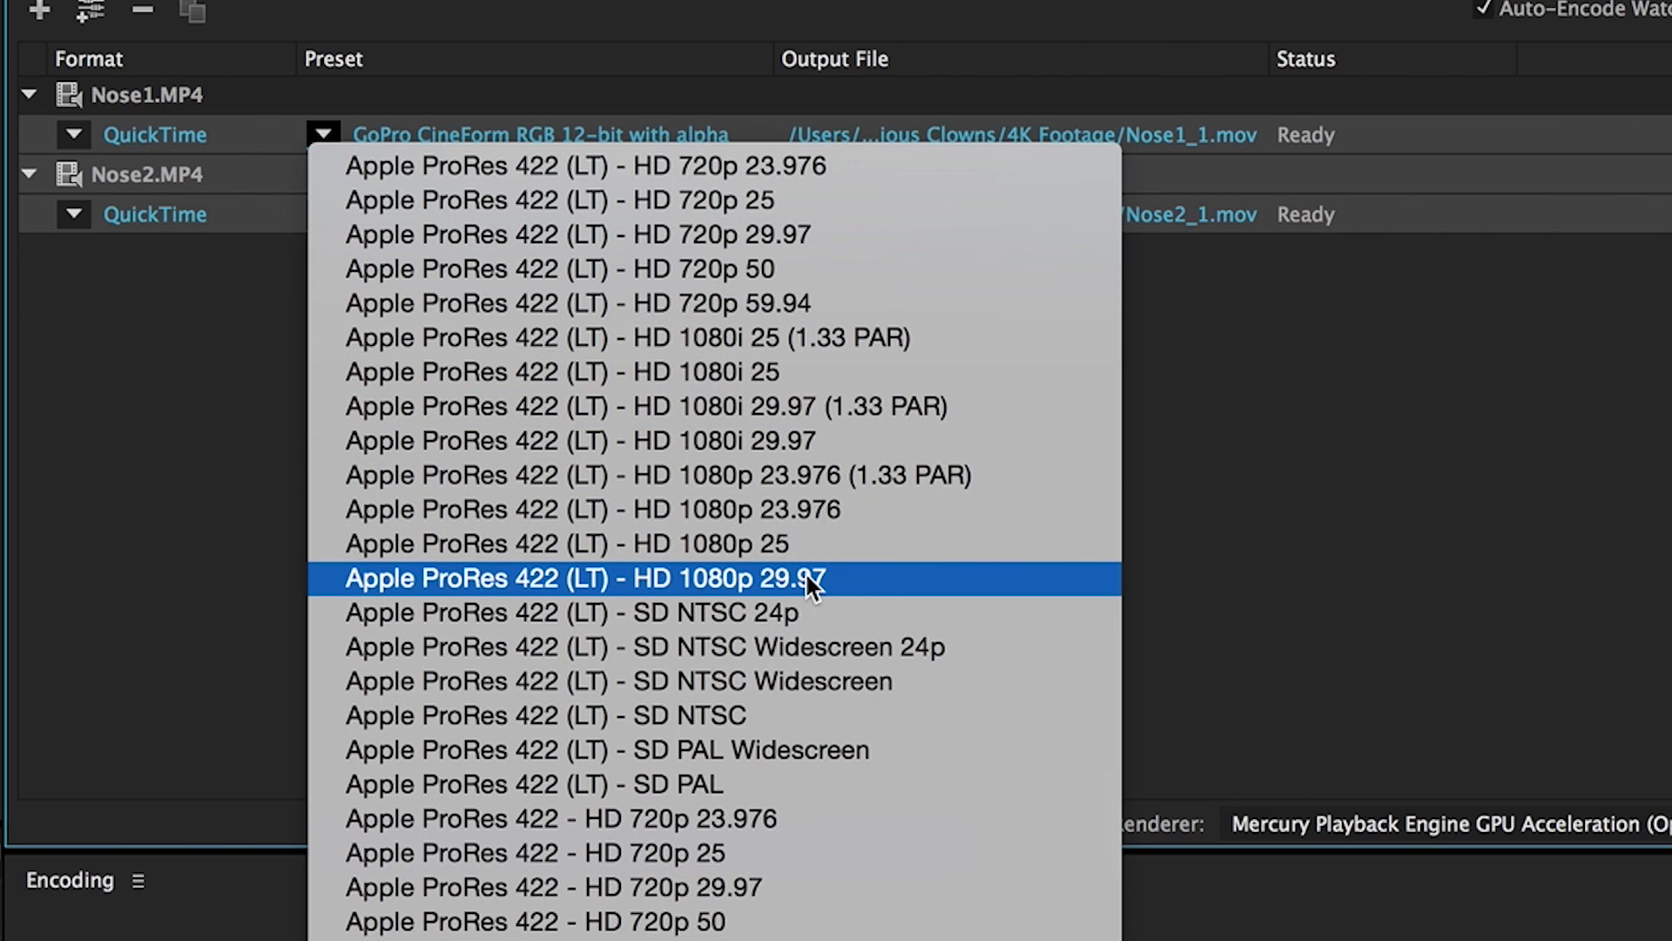
- Apply the ProRes 422 (LT) HD 1080p 29.97 preset and save Nose2's output as Nose2.mov in Proxies
{"action": "left_click", "coordinate": [749, 577]}
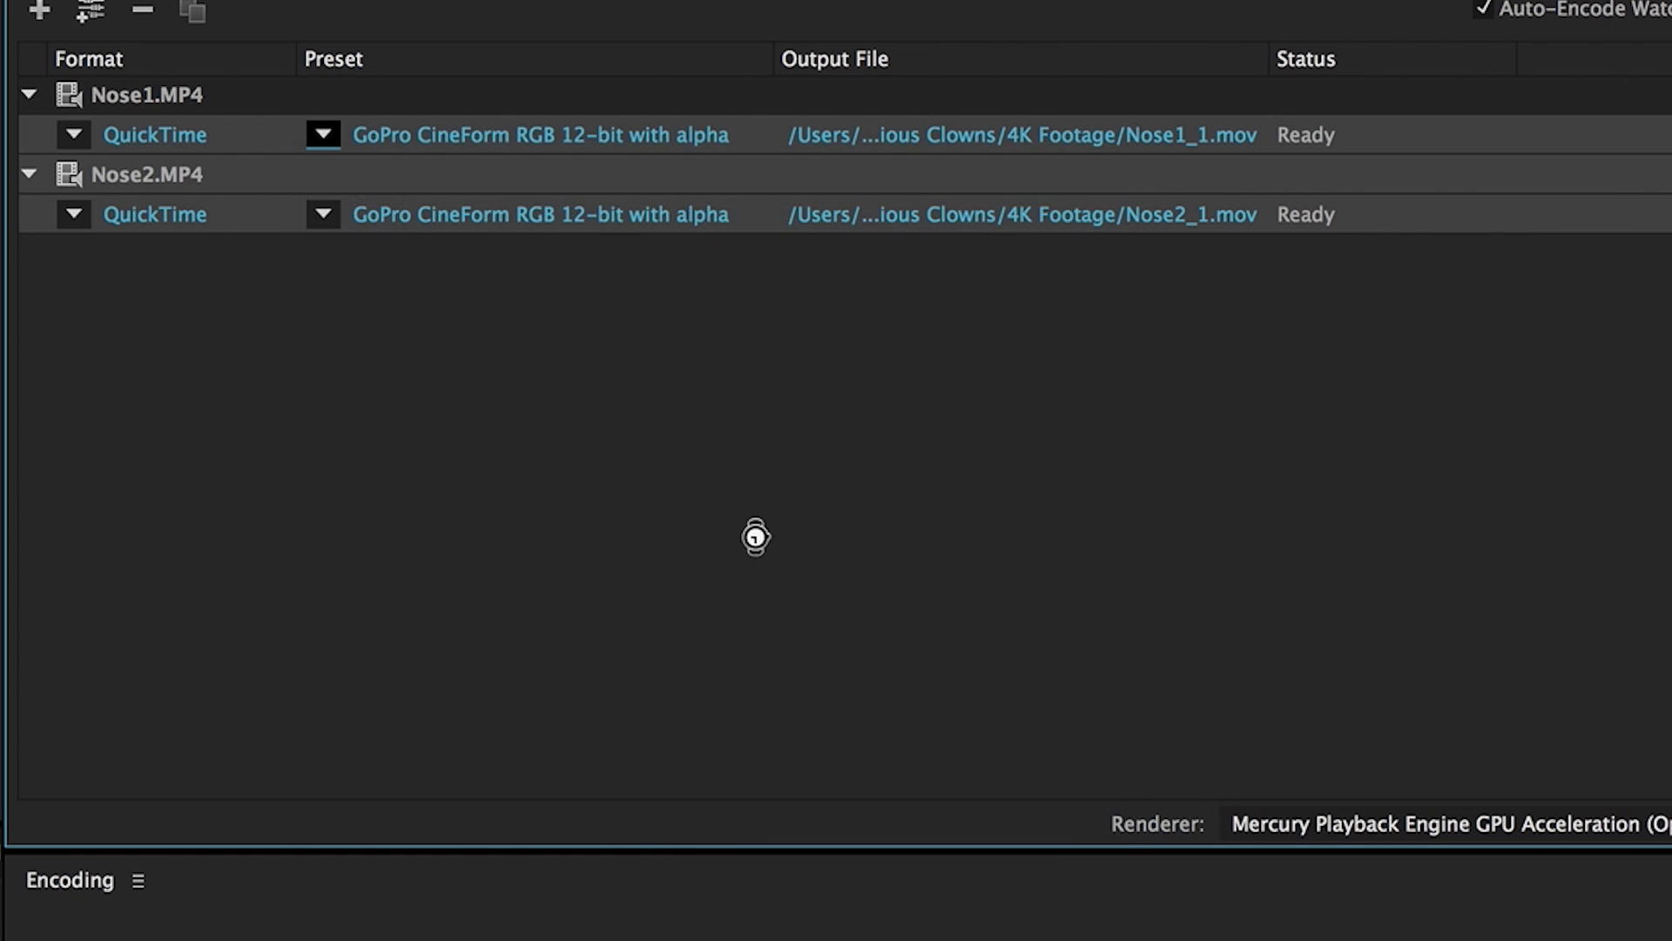
{"action": "left_click", "coordinate": [1168, 216]}
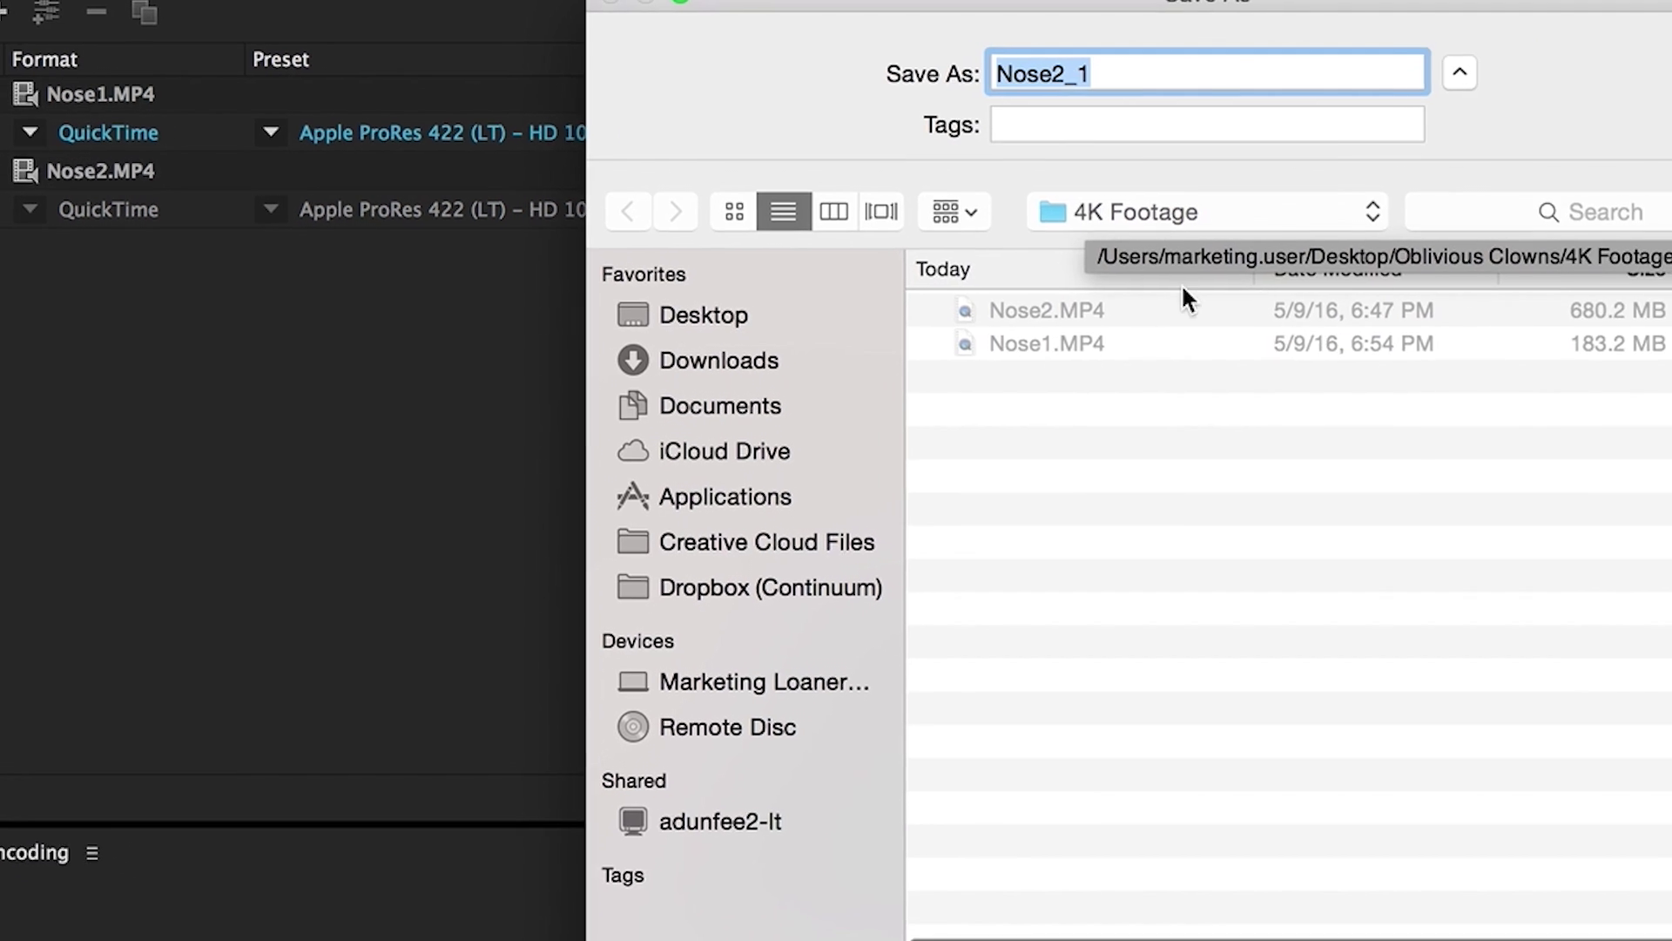
{"action": "key", "text": "BackSpace"}
{"action": "key", "text": "BackSpace"}
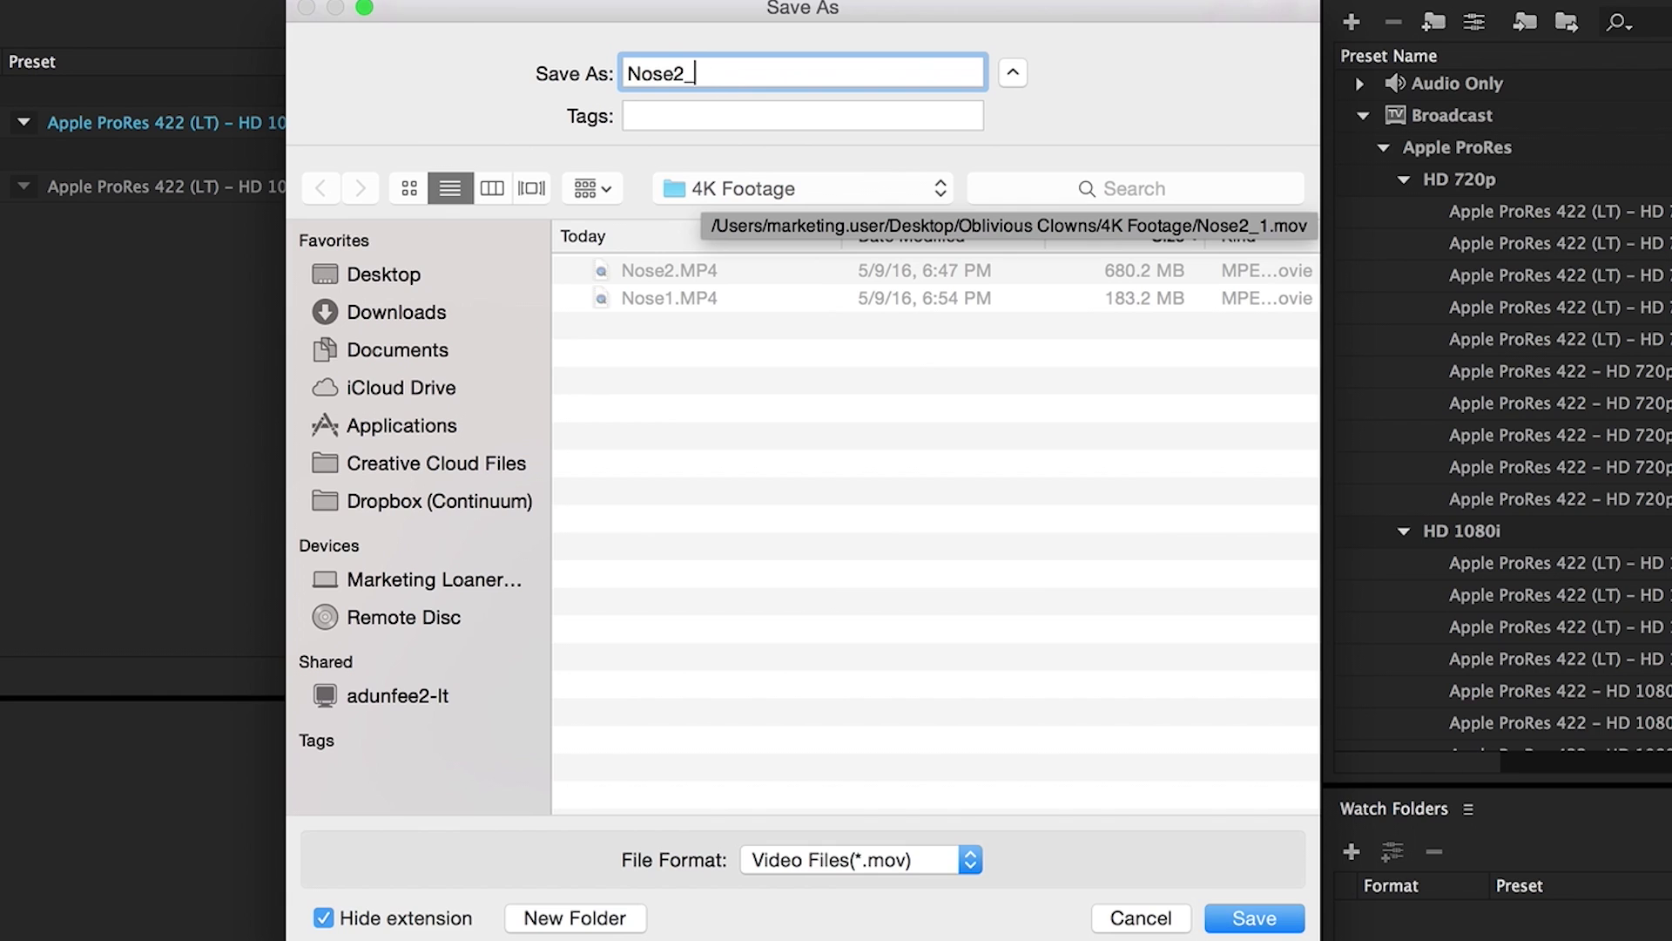
{"action": "left_click", "coordinate": [745, 195]}
{"action": "left_click", "coordinate": [752, 213]}
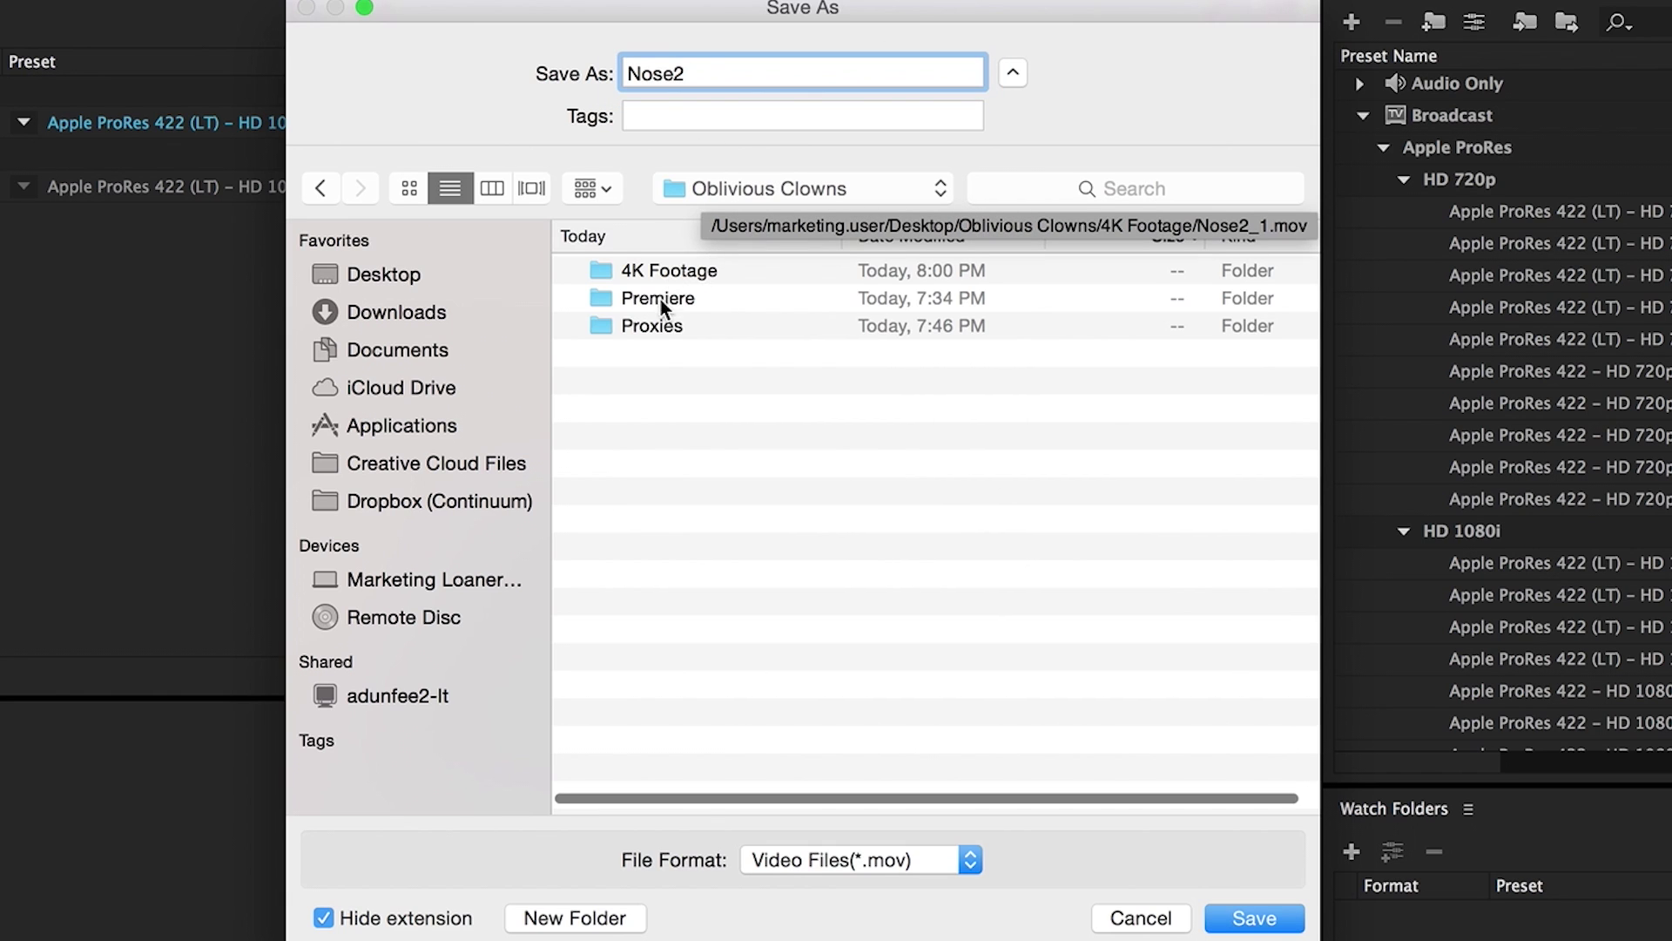
{"action": "double_click", "coordinate": [658, 327]}
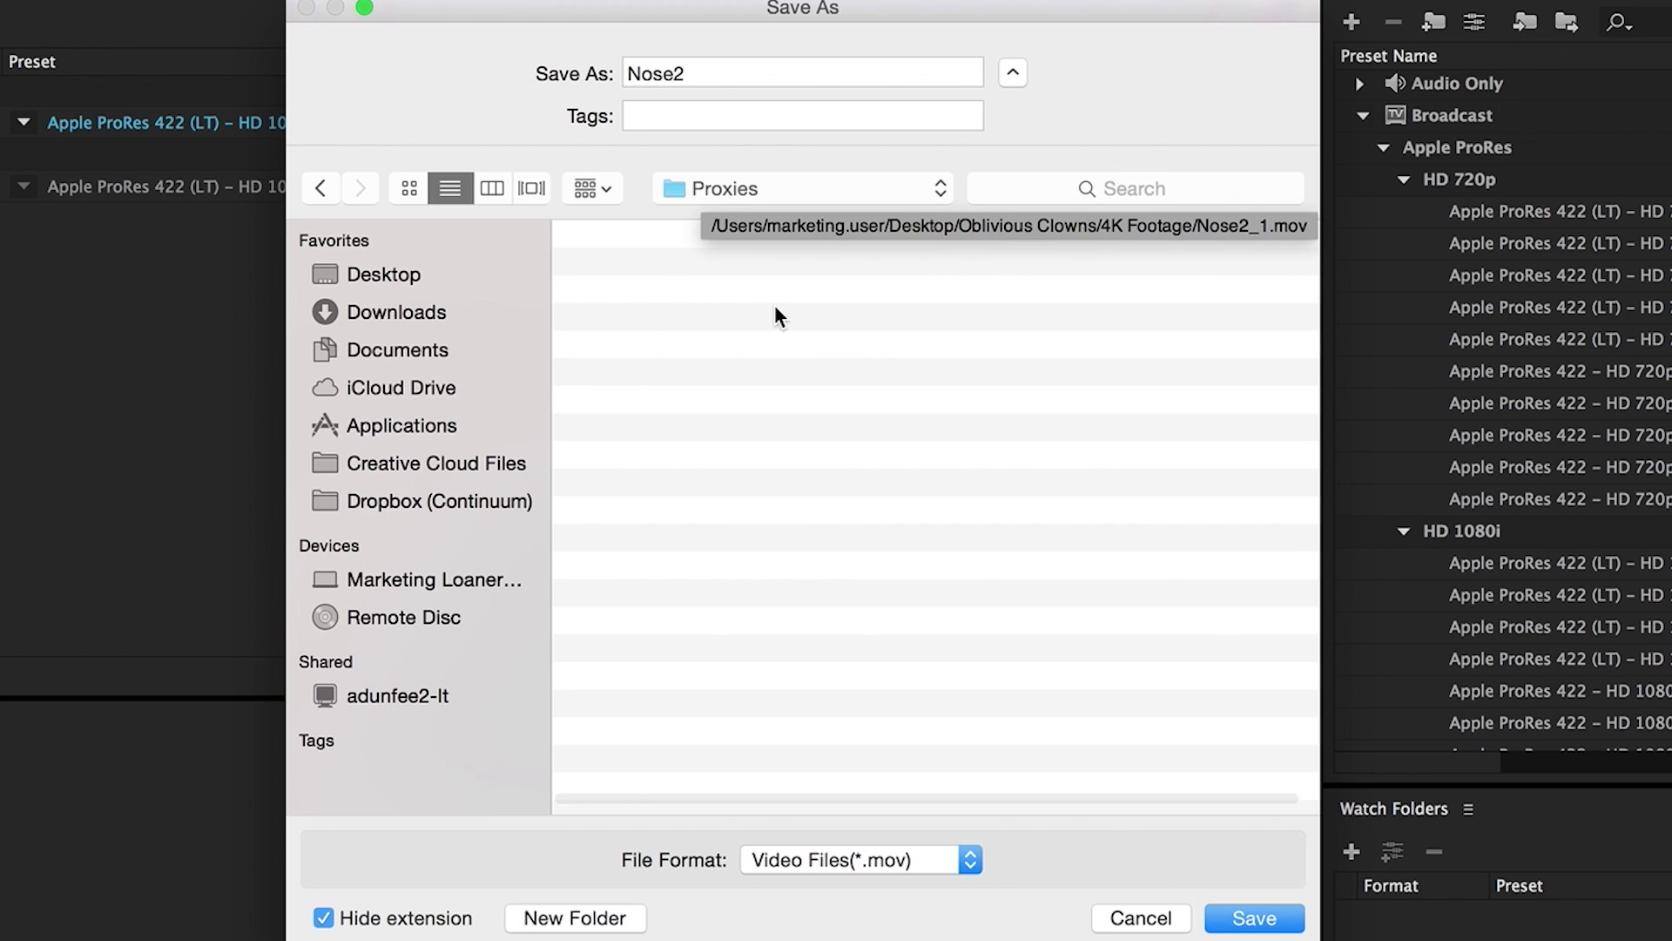
{"action": "left_click", "coordinate": [1254, 919]}
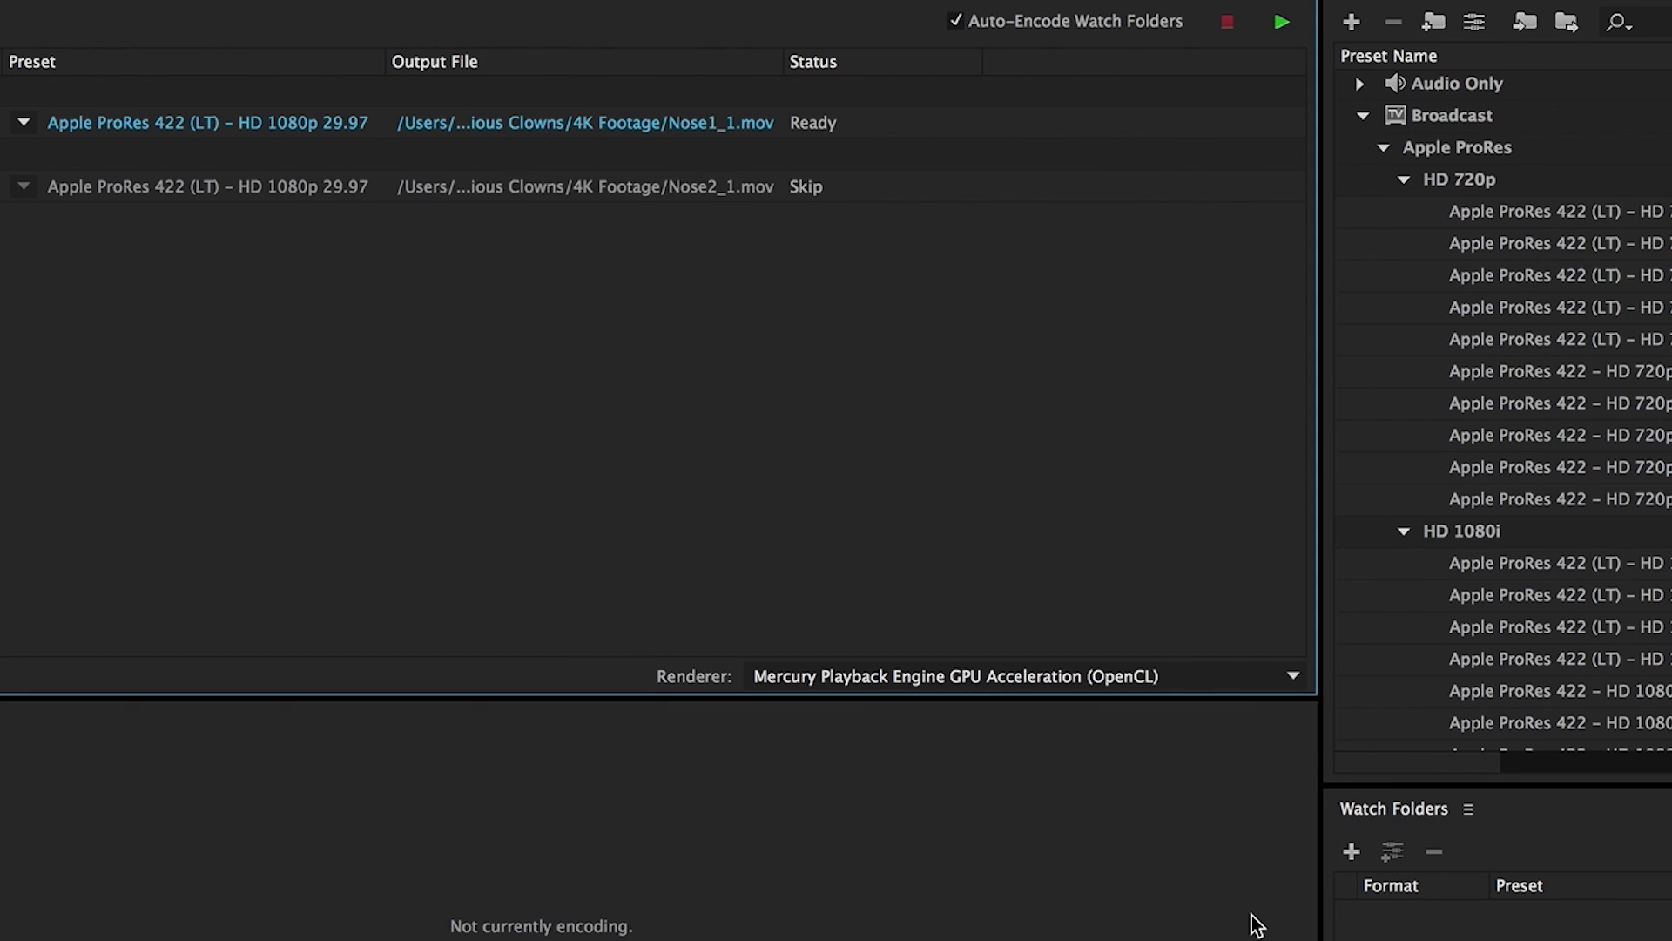
- Save Nose1's output as Nose1.mov in Proxies and start encoding the queue
{"action": "left_click", "coordinate": [749, 124]}
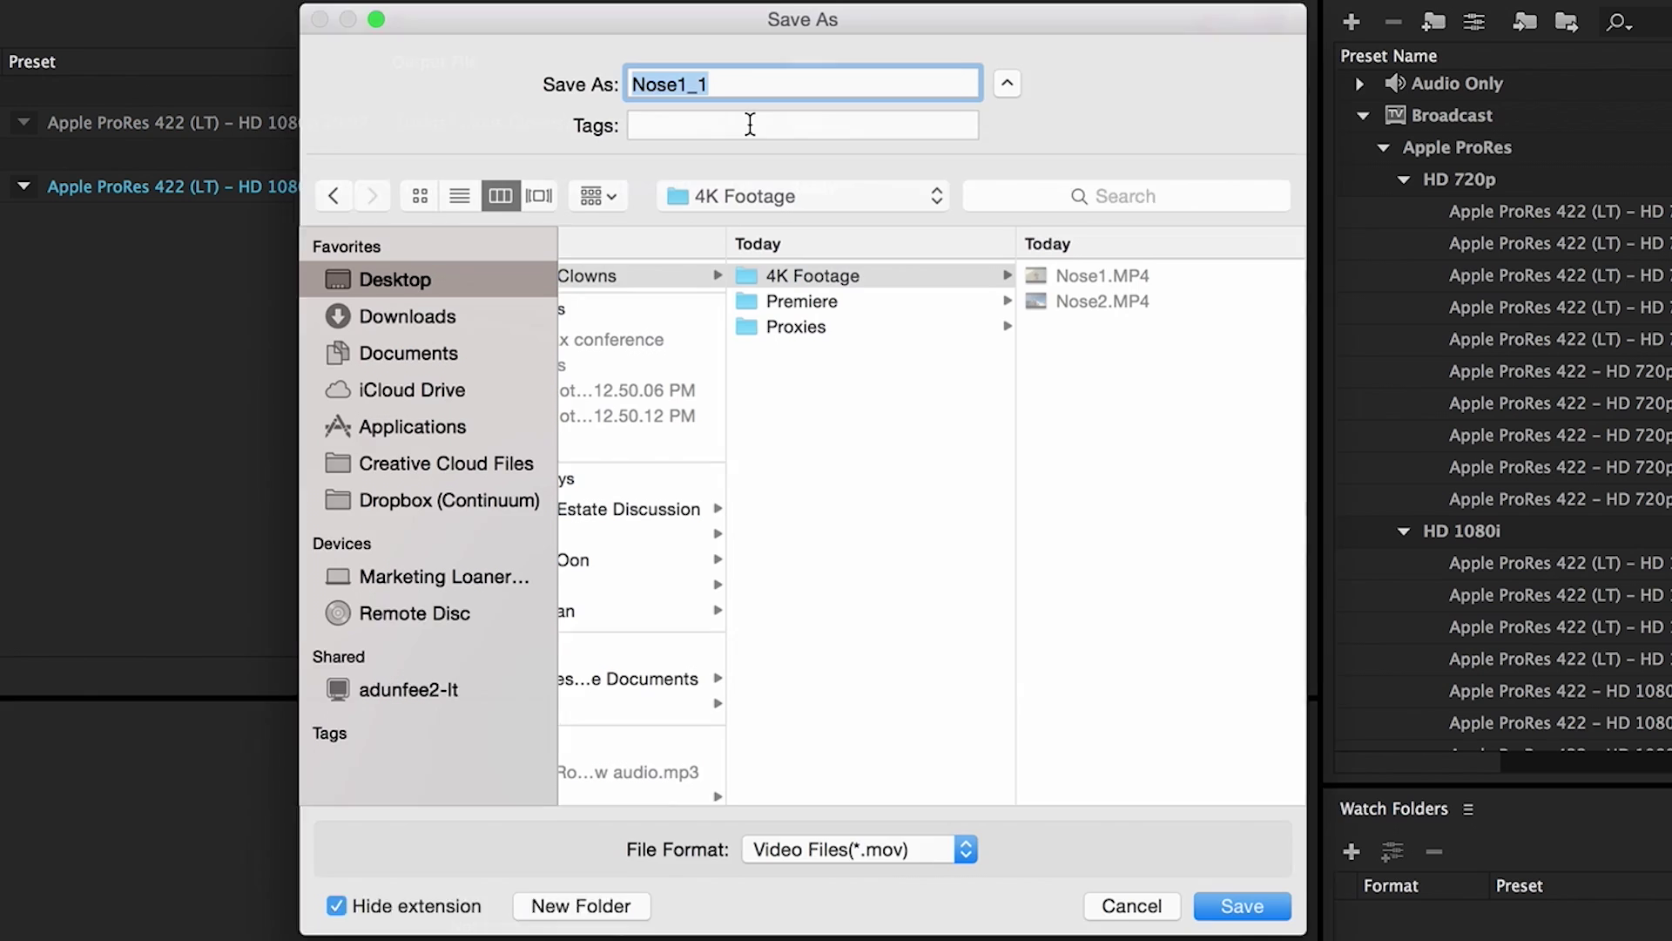
{"action": "key", "text": "BackSpace"}
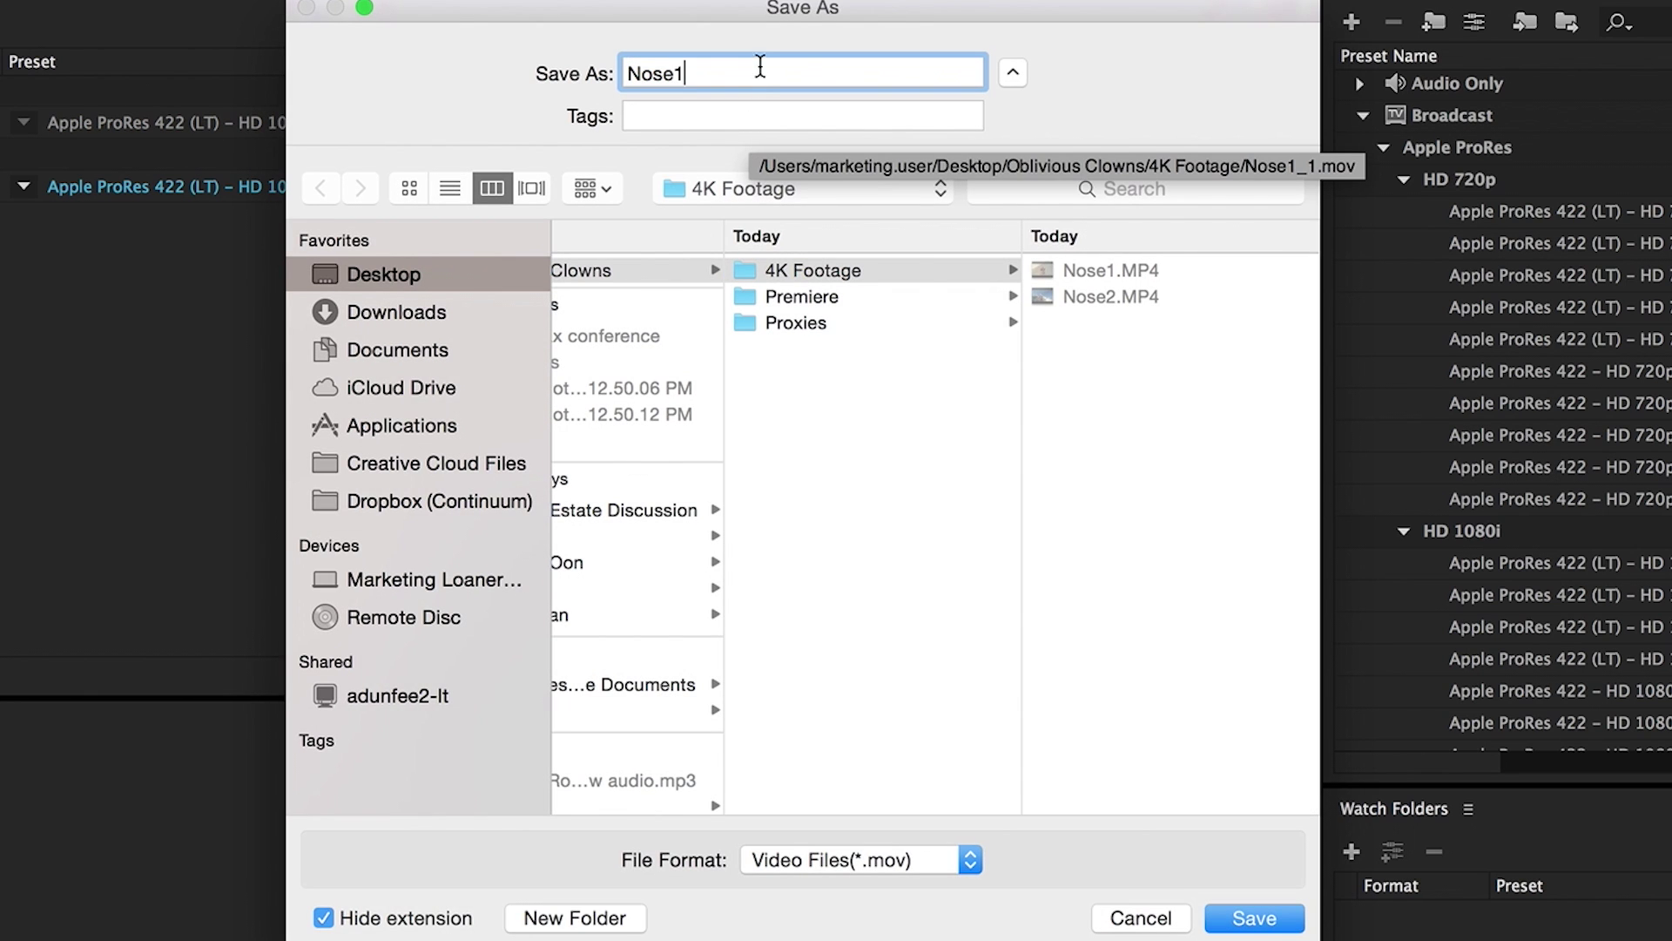
{"action": "left_click", "coordinate": [824, 323]}
{"action": "left_click", "coordinate": [1248, 930]}
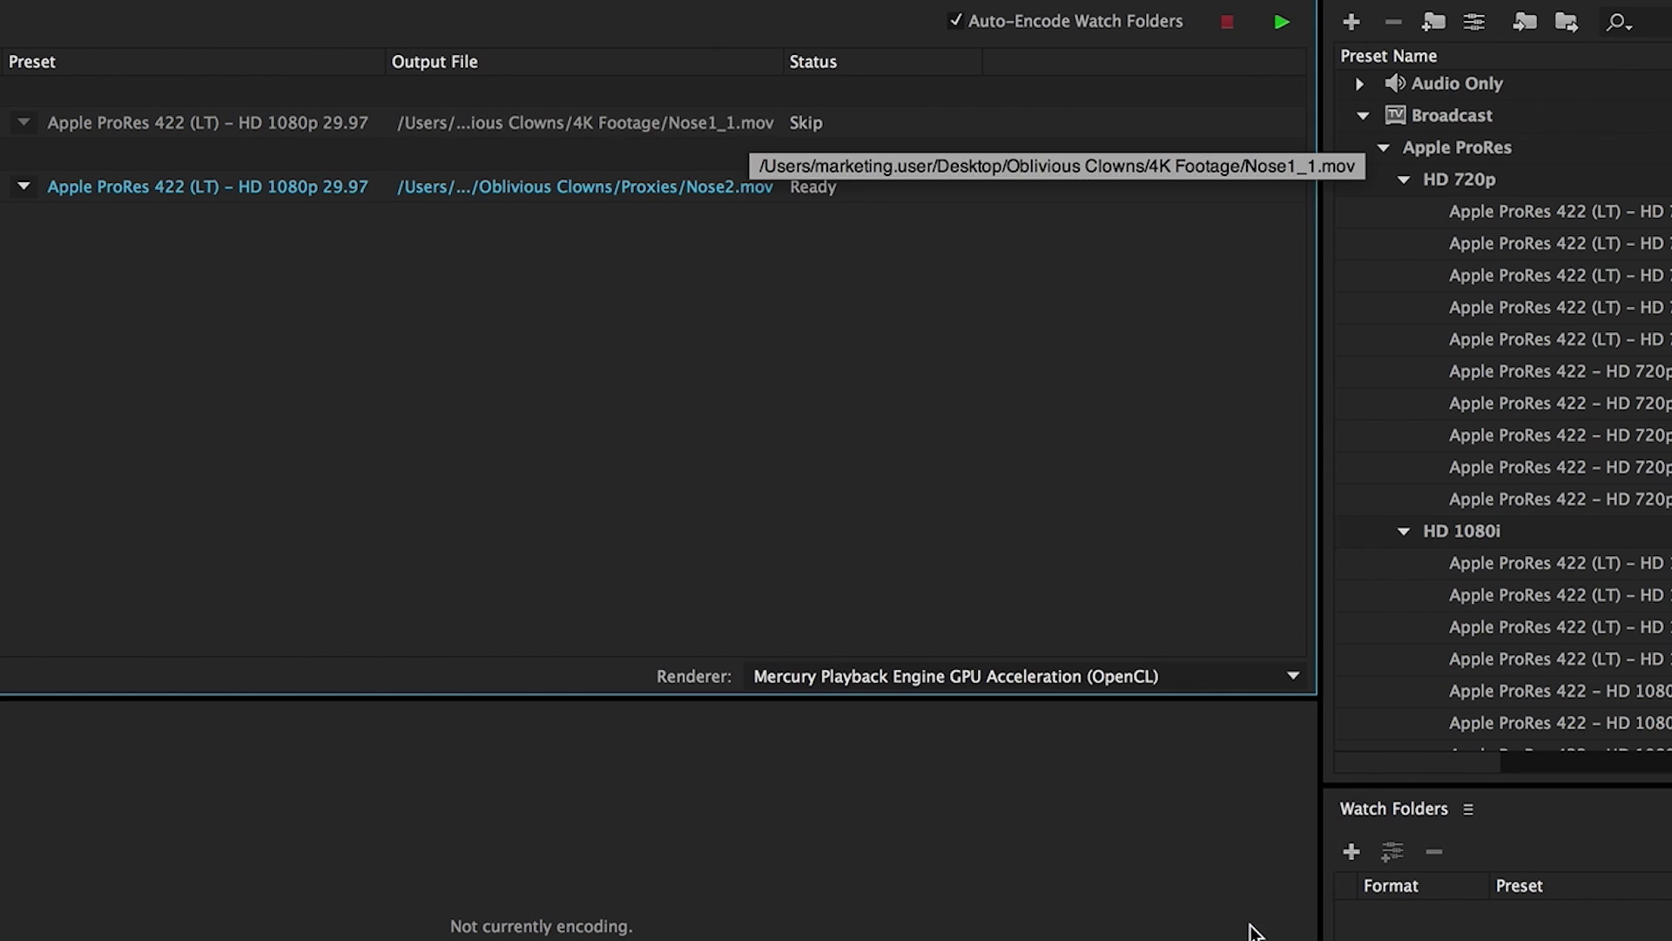
{"action": "key", "text": "Return"}
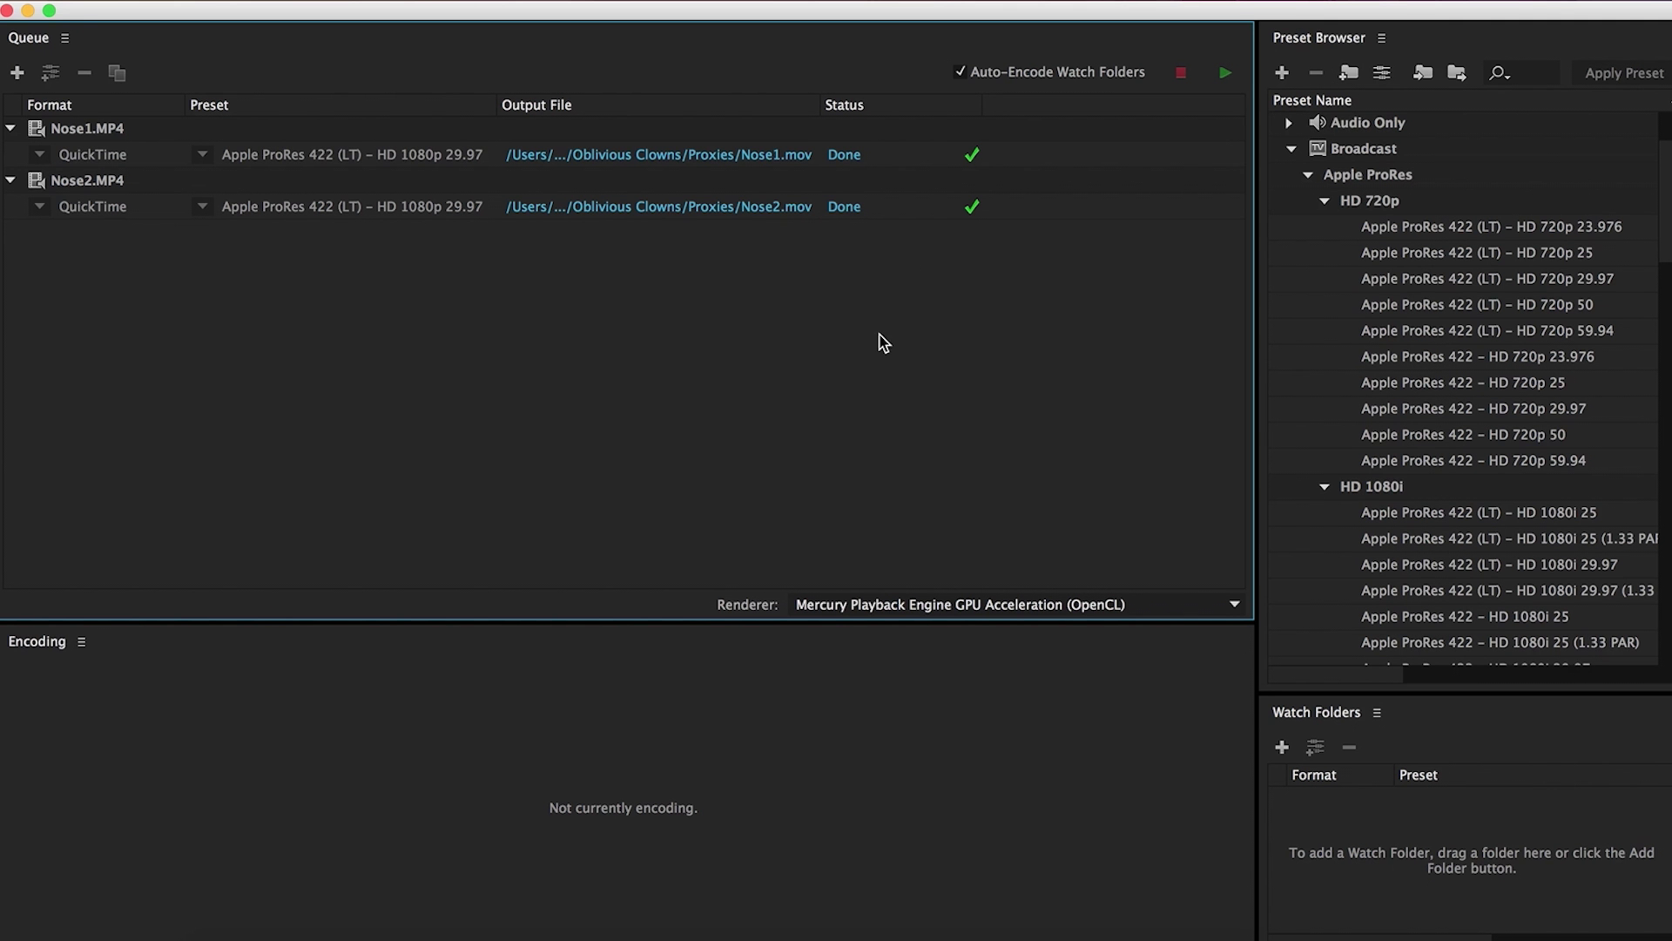
- Reveal Nose1.mov and Nose2.mov in the Proxies folder and import both into the Premiere project
{"action": "left_click", "coordinate": [789, 209]}
{"action": "key", "text": "super+a"}
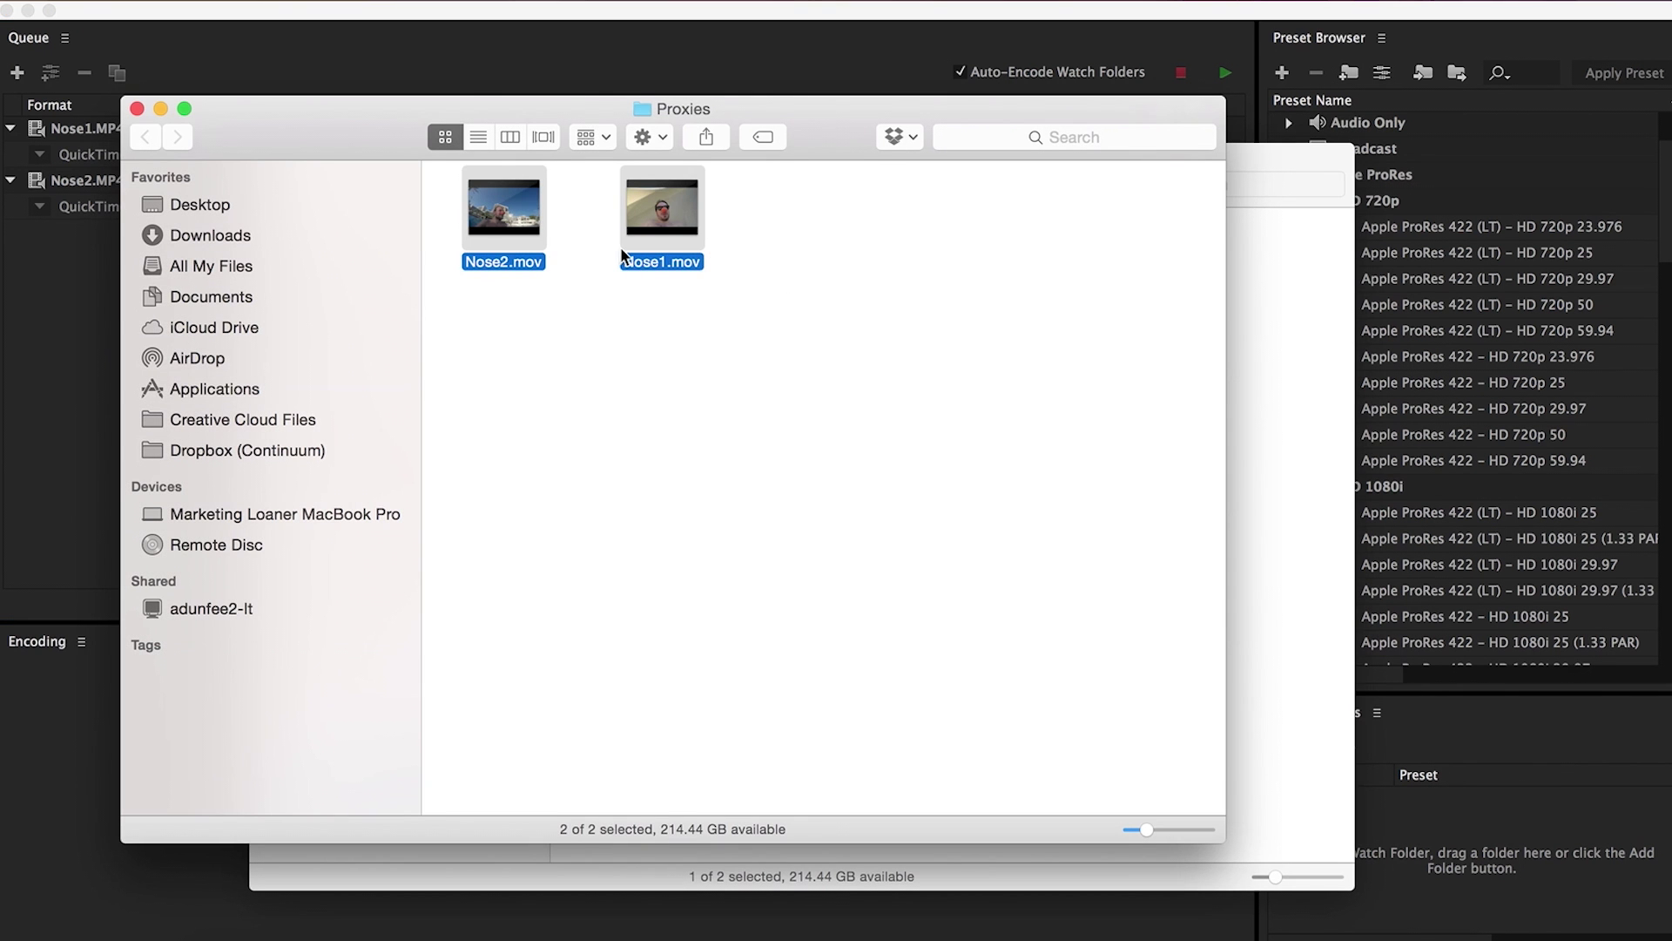
{"action": "key", "text": "super+Tab"}
{"action": "left_click_drag", "start_coordinate": [679, 229], "coordinate": [288, 297]}
{"action": "left_click", "coordinate": [114, 239]}
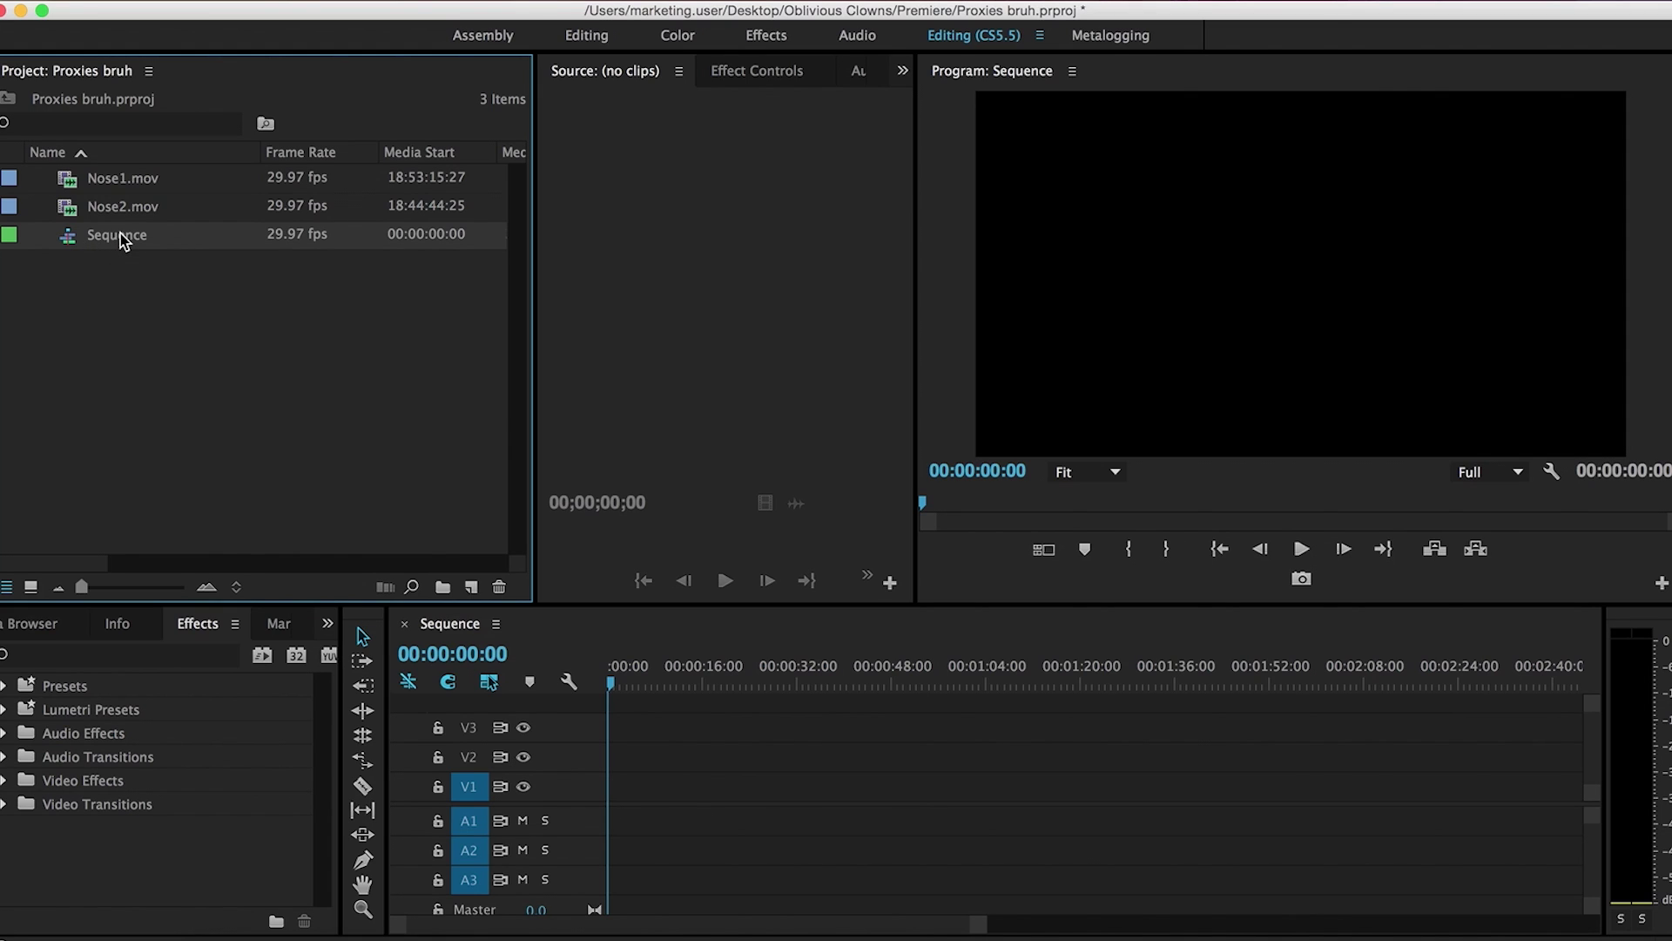
- Place Nose2.mov then Nose1.mov at the start of V1, keeping existing sequence settings
{"action": "left_click", "coordinate": [113, 211]}
{"action": "left_click", "coordinate": [114, 177], "text": "shift"}
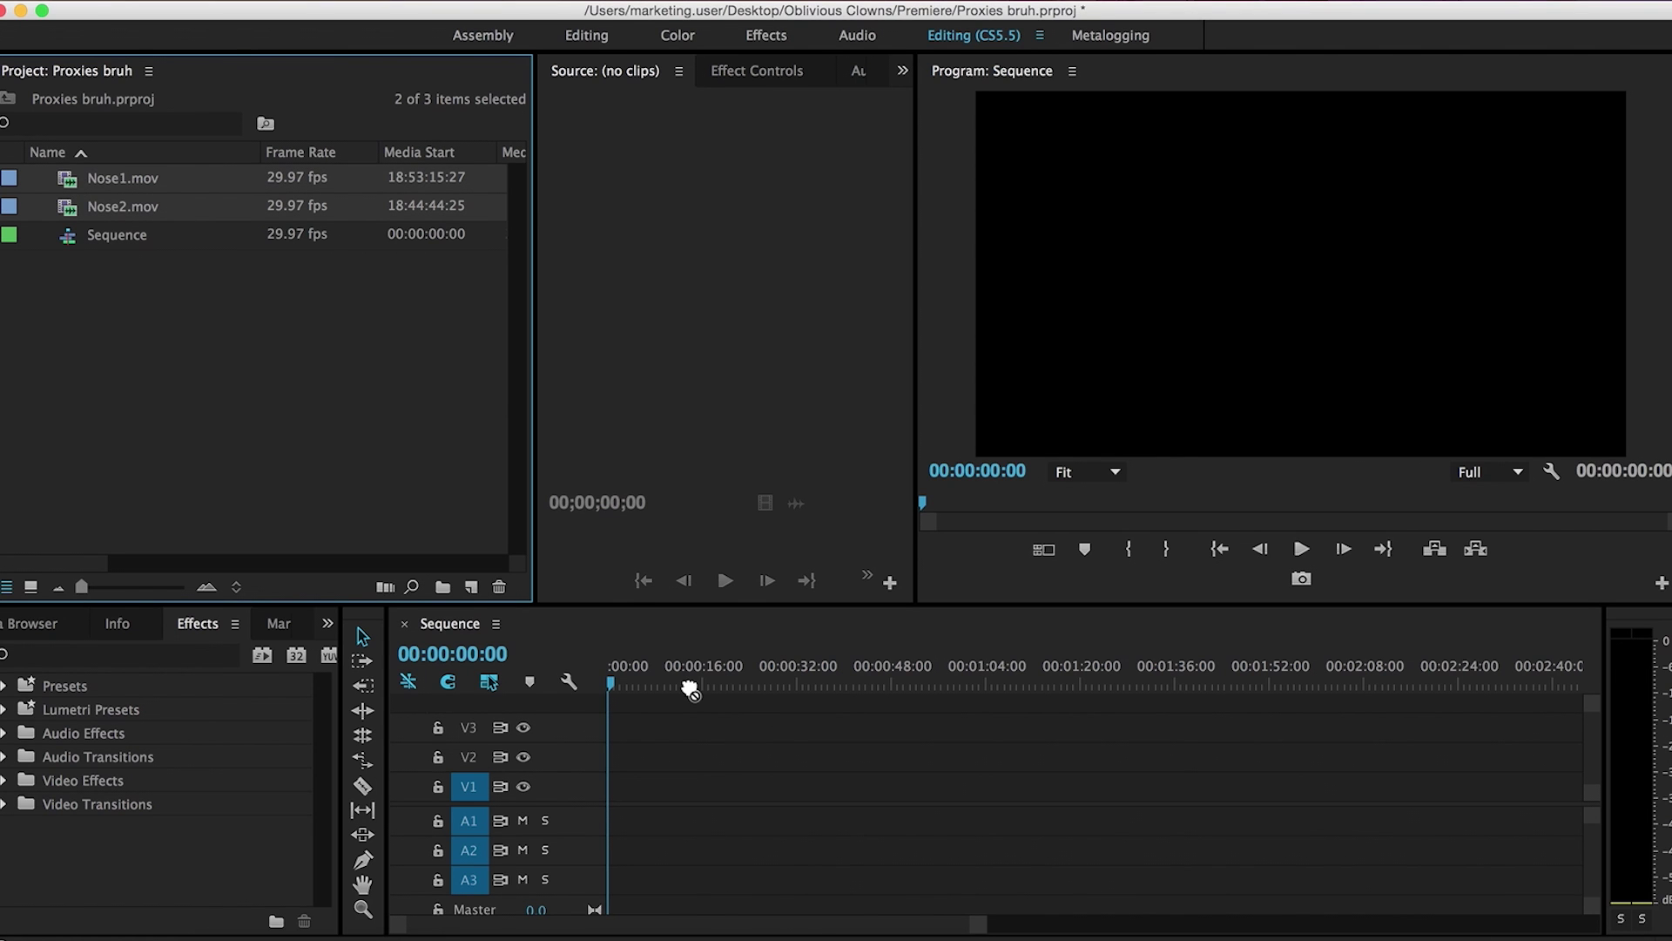
{"action": "left_click_drag", "start_coordinate": [690, 691], "coordinate": [610, 789]}
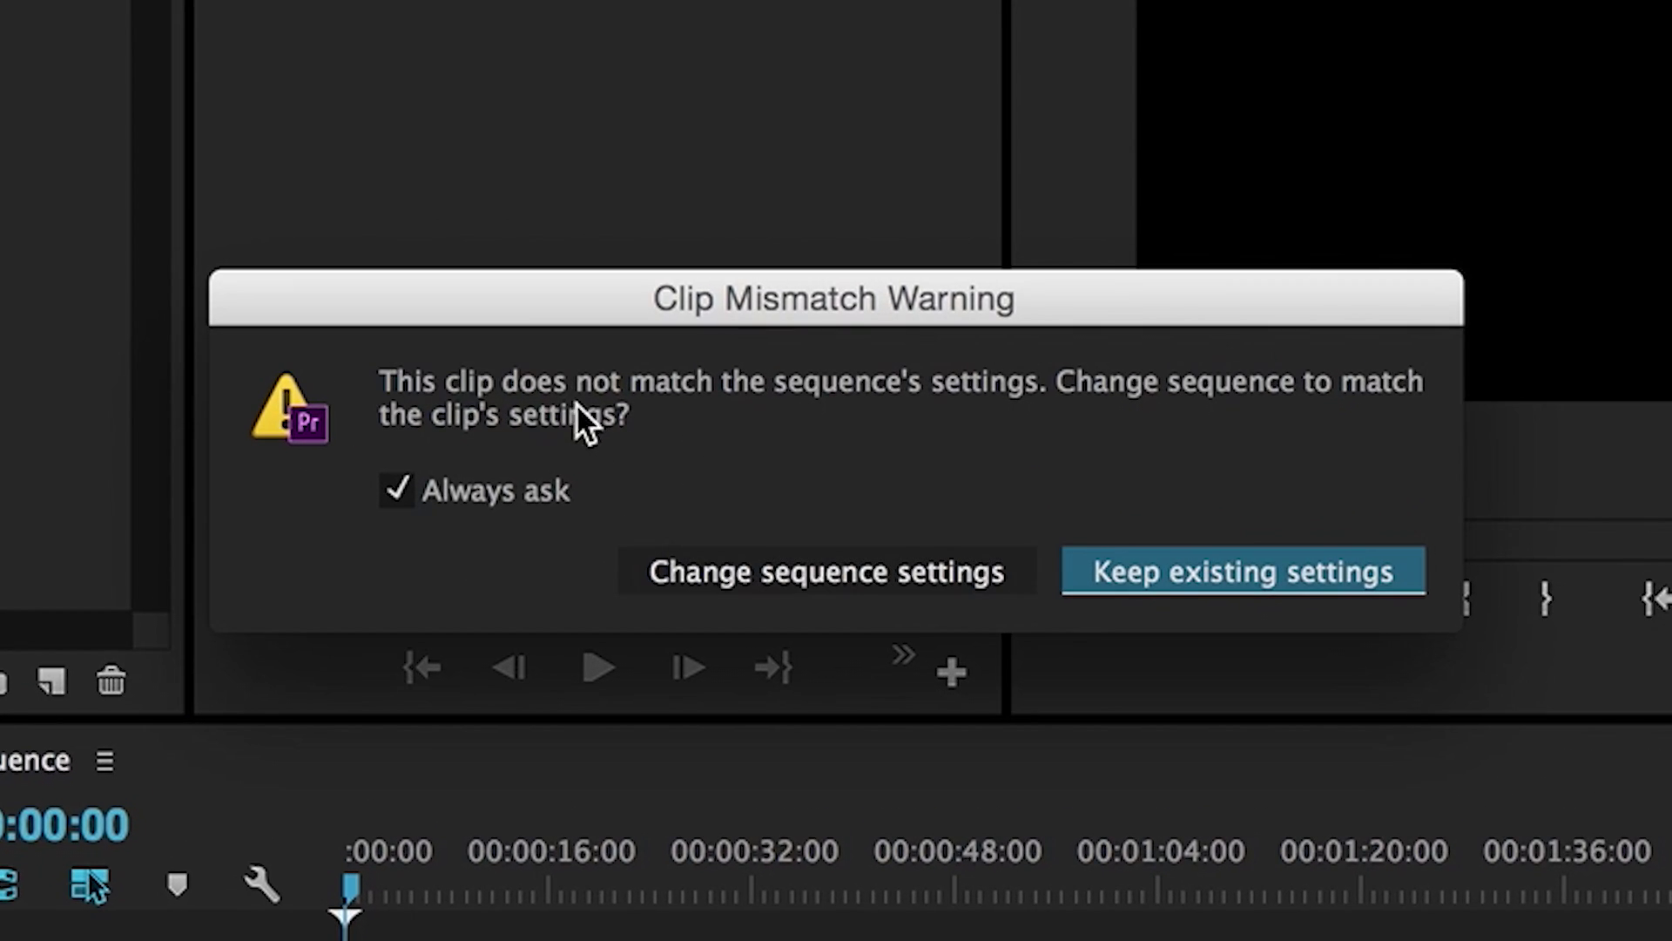
{"action": "left_click", "coordinate": [1186, 572]}
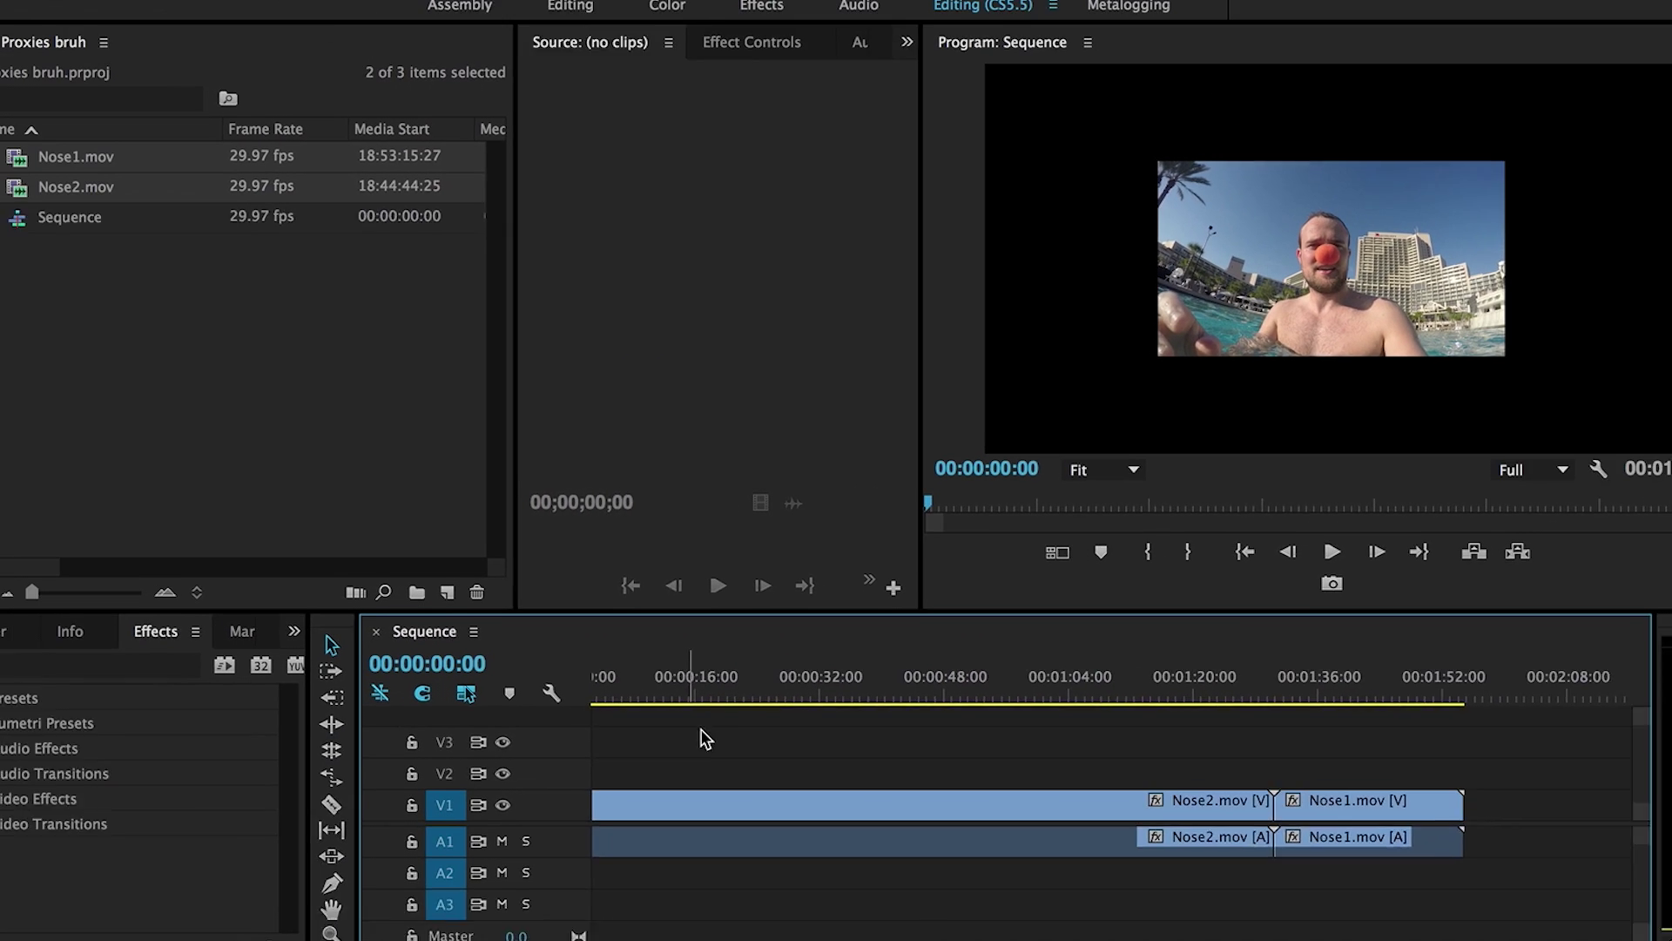
{"action": "key", "text": "minus"}
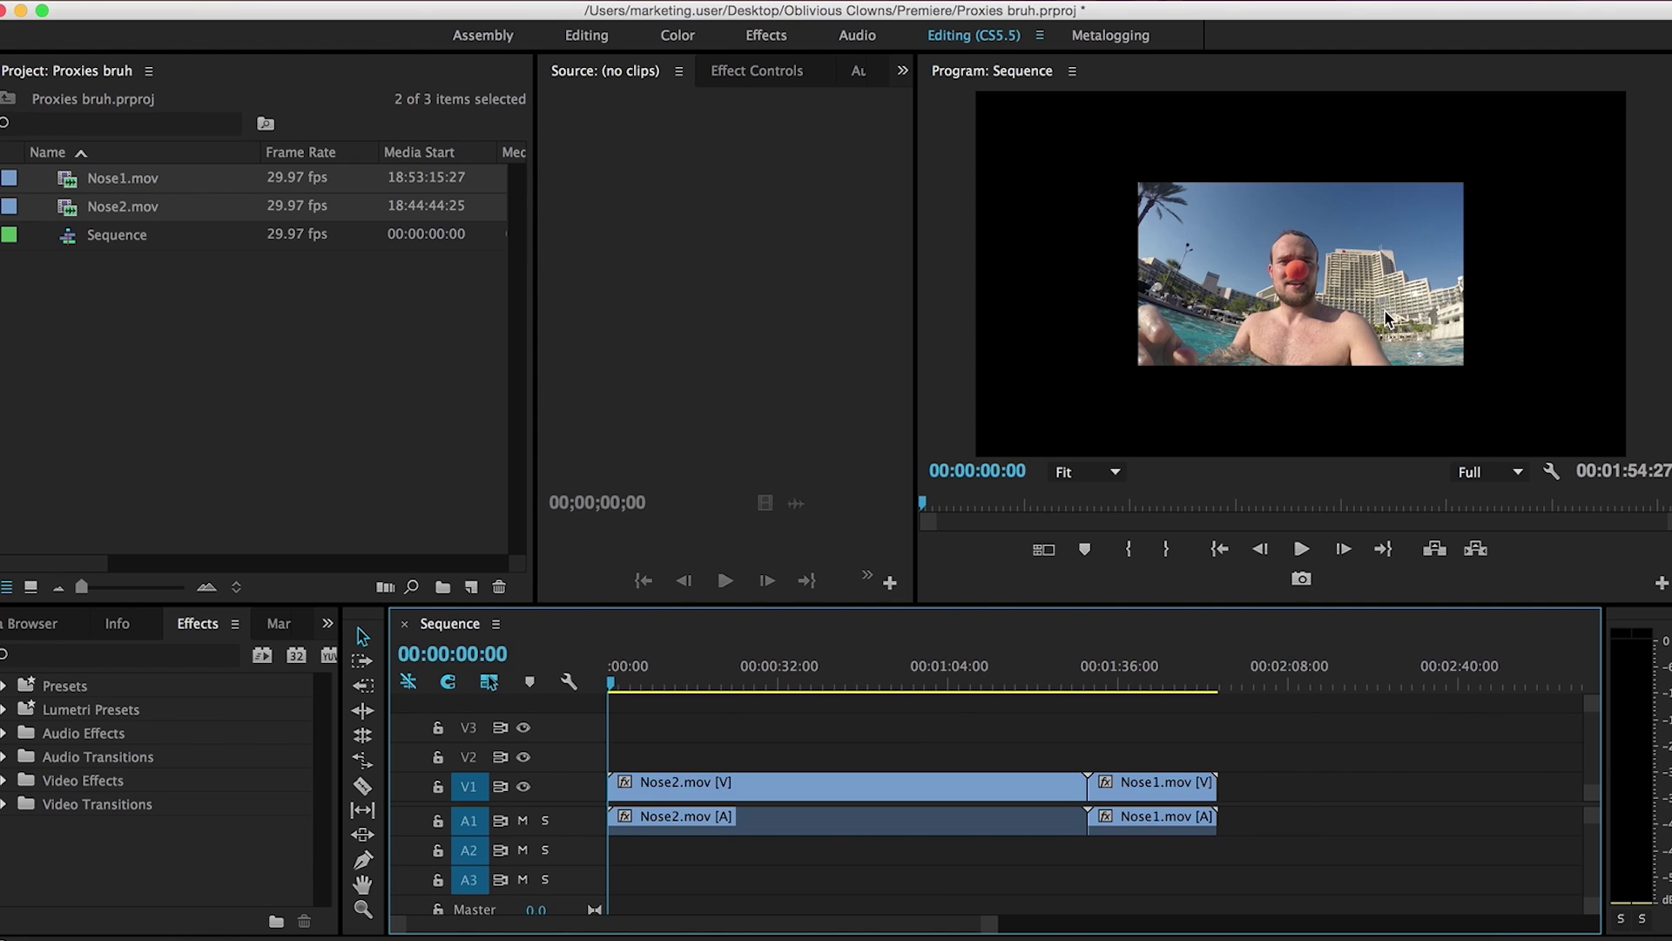
- Apply Scale to Frame Size to the Nose2.mov and Nose1.mov clips in the timeline
{"action": "right_click", "coordinate": [820, 782]}
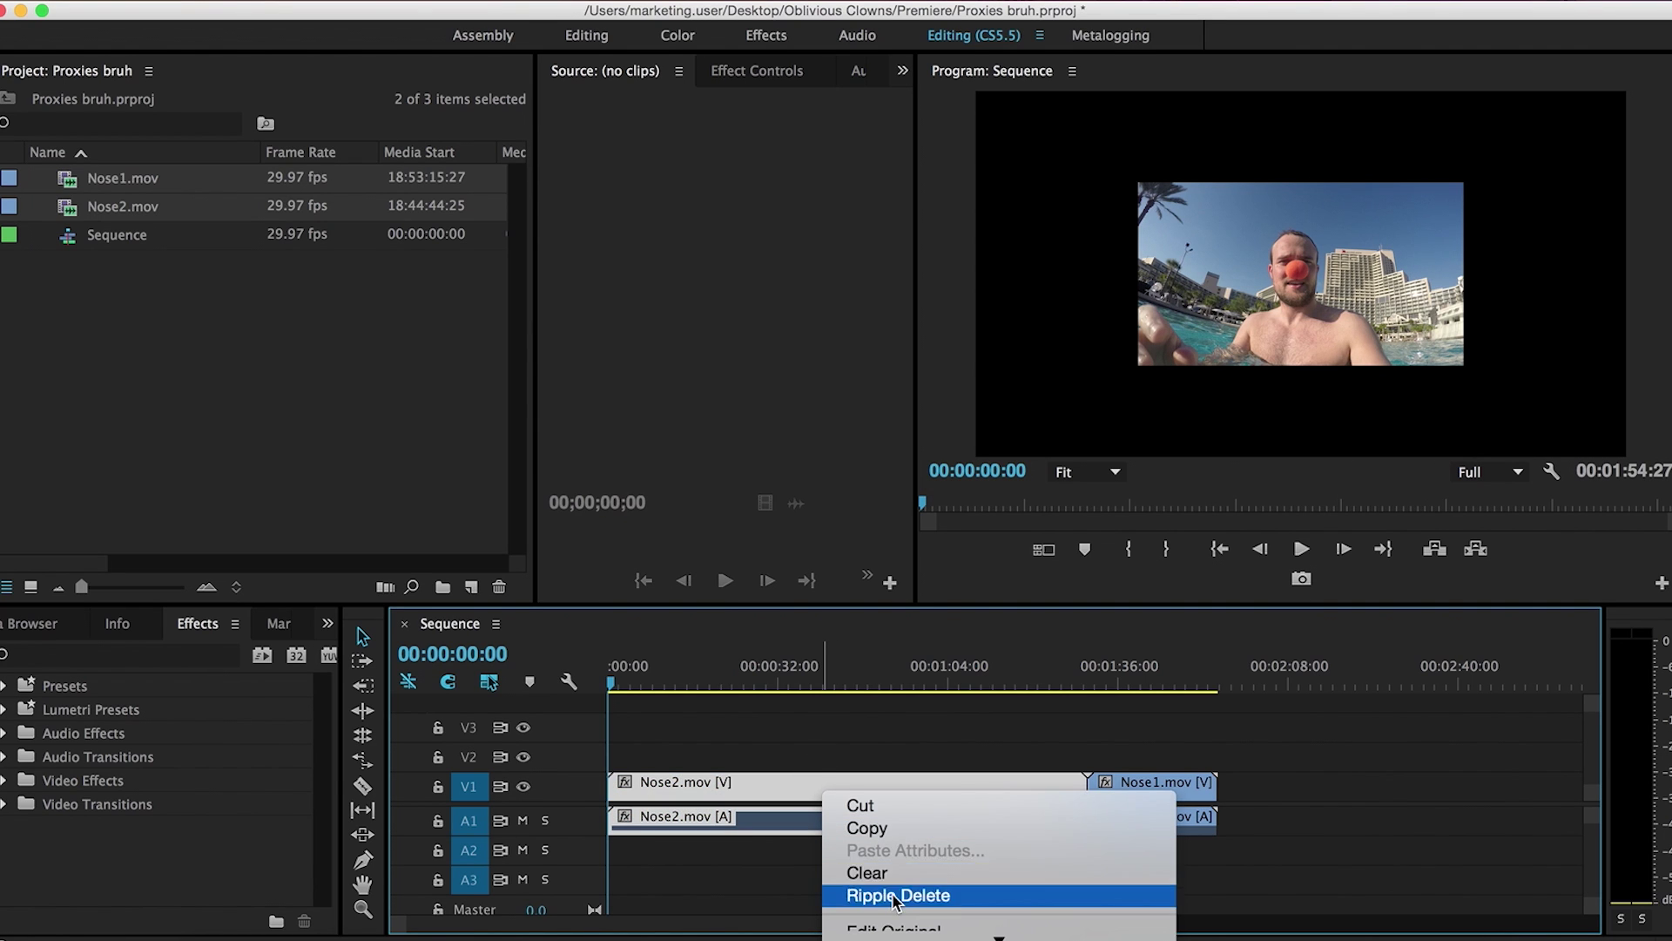
{"action": "mouse_move", "coordinate": [901, 934]}
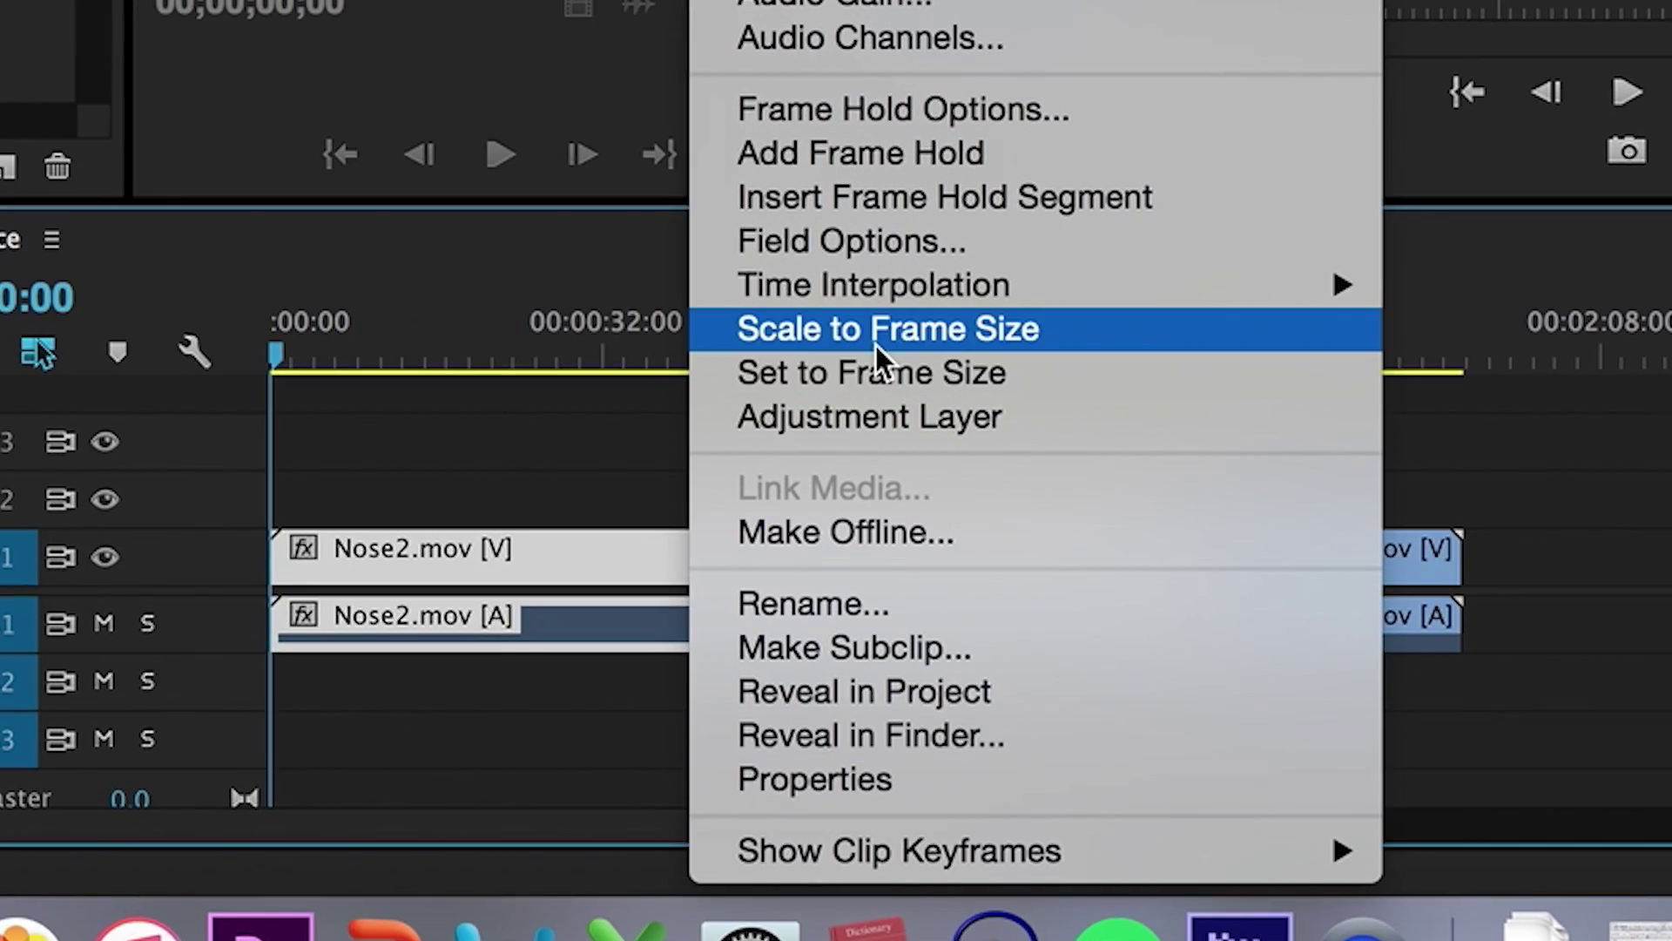
{"action": "left_click", "coordinate": [876, 339]}
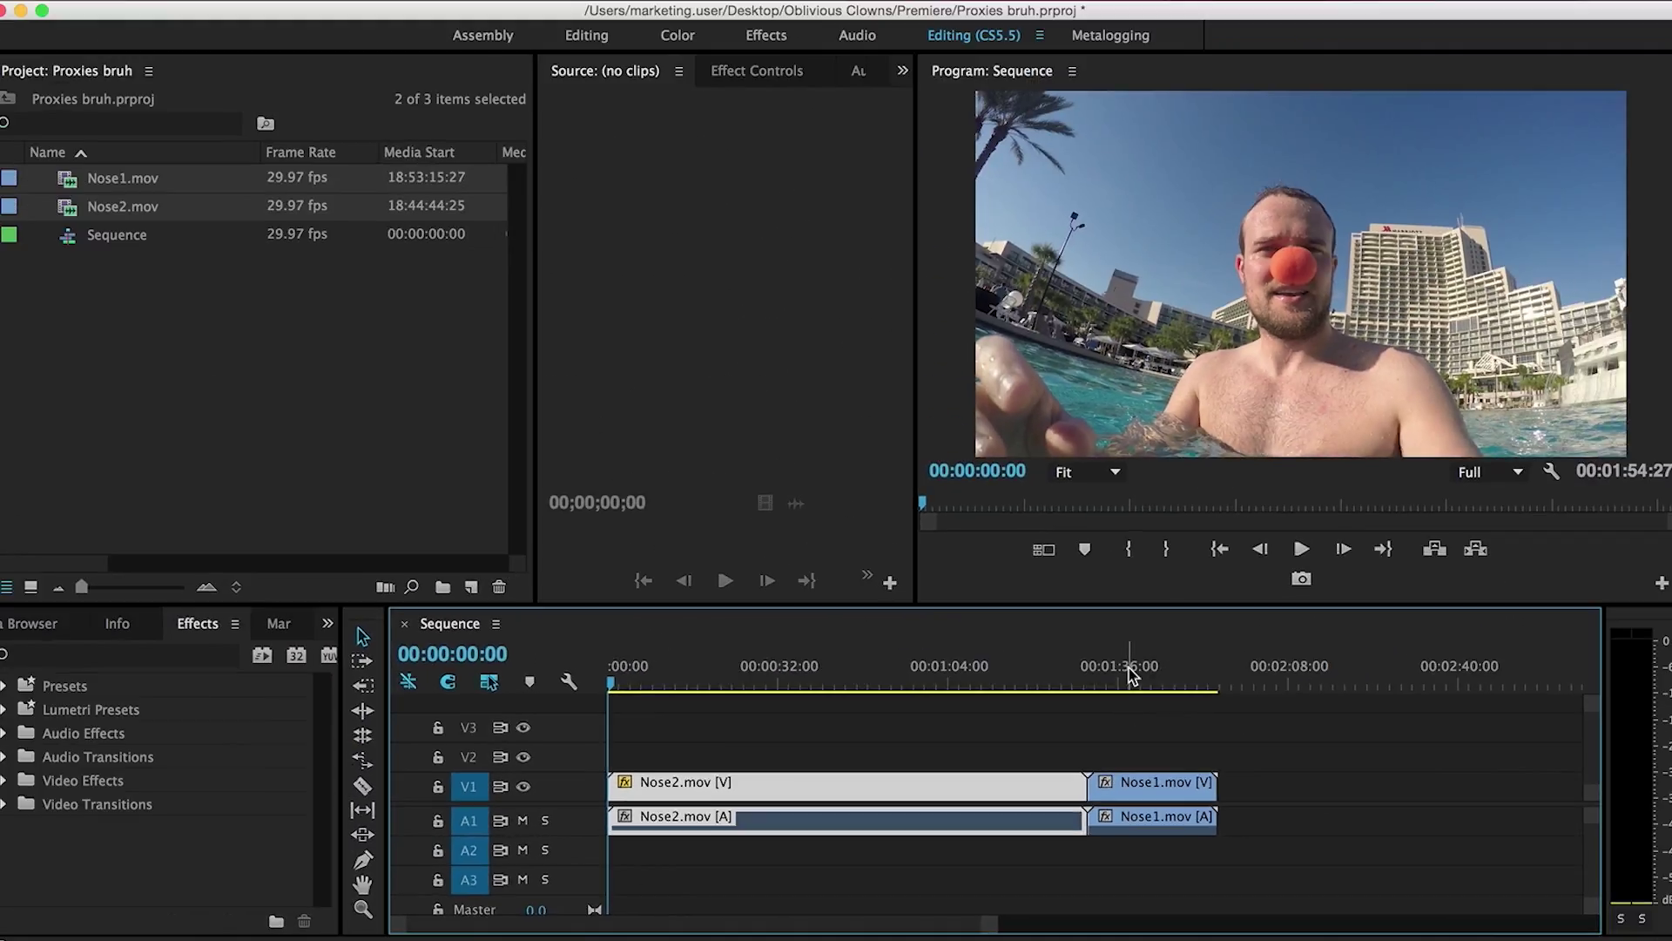
{"action": "left_click", "coordinate": [1129, 667]}
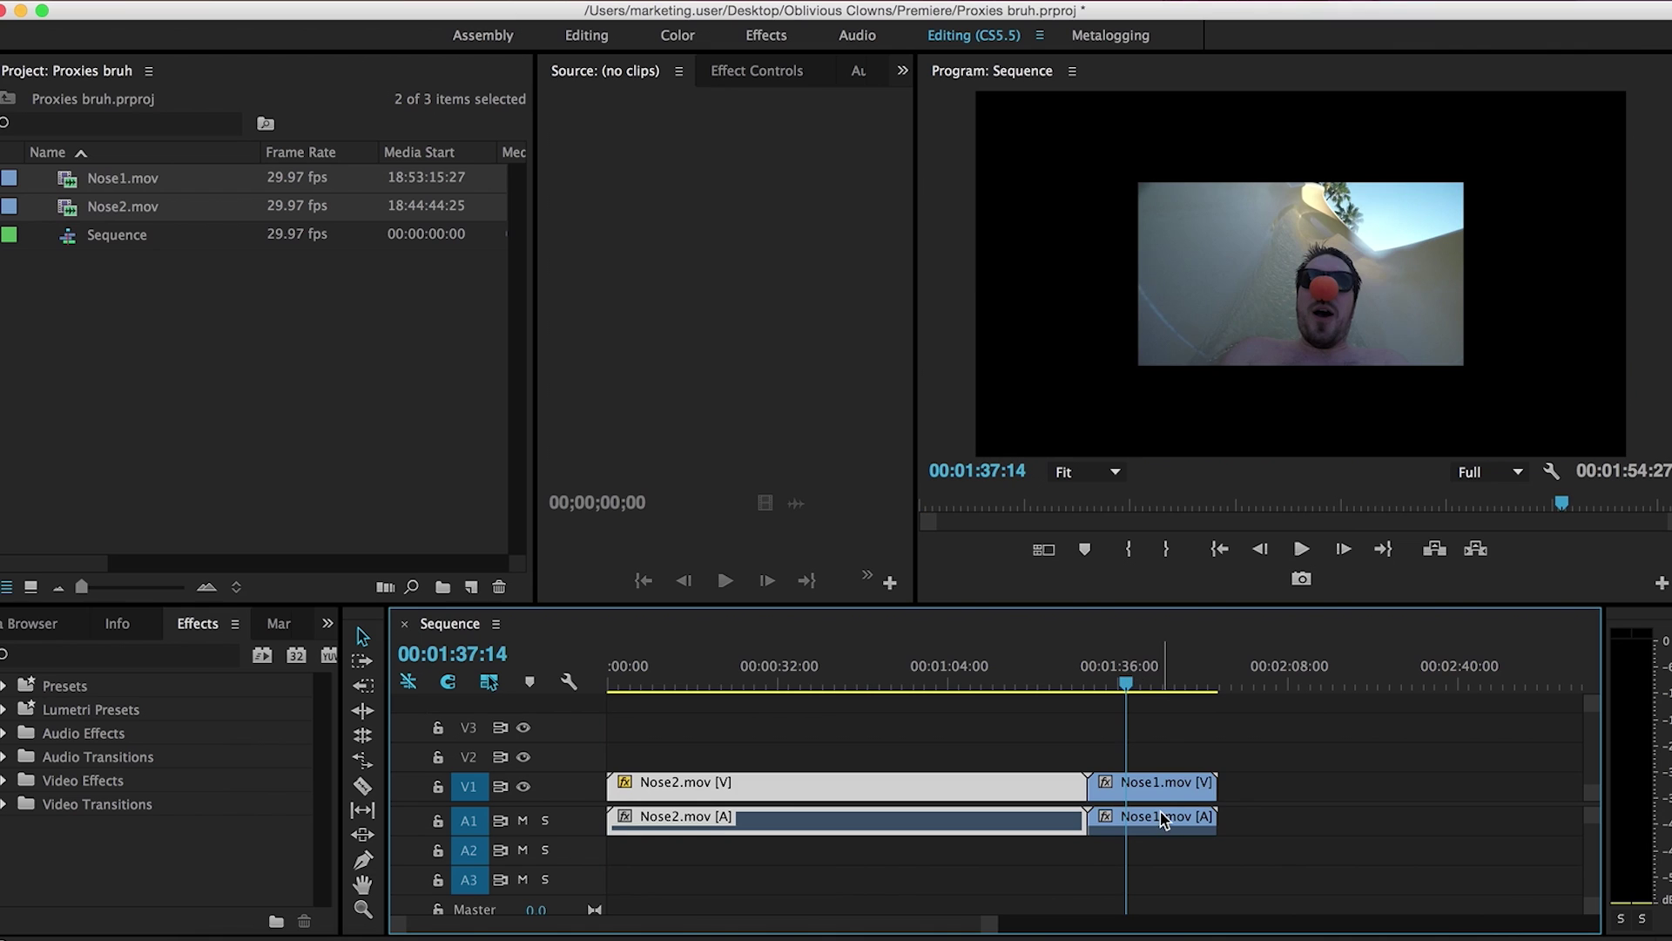
{"action": "right_click", "coordinate": [1148, 782]}
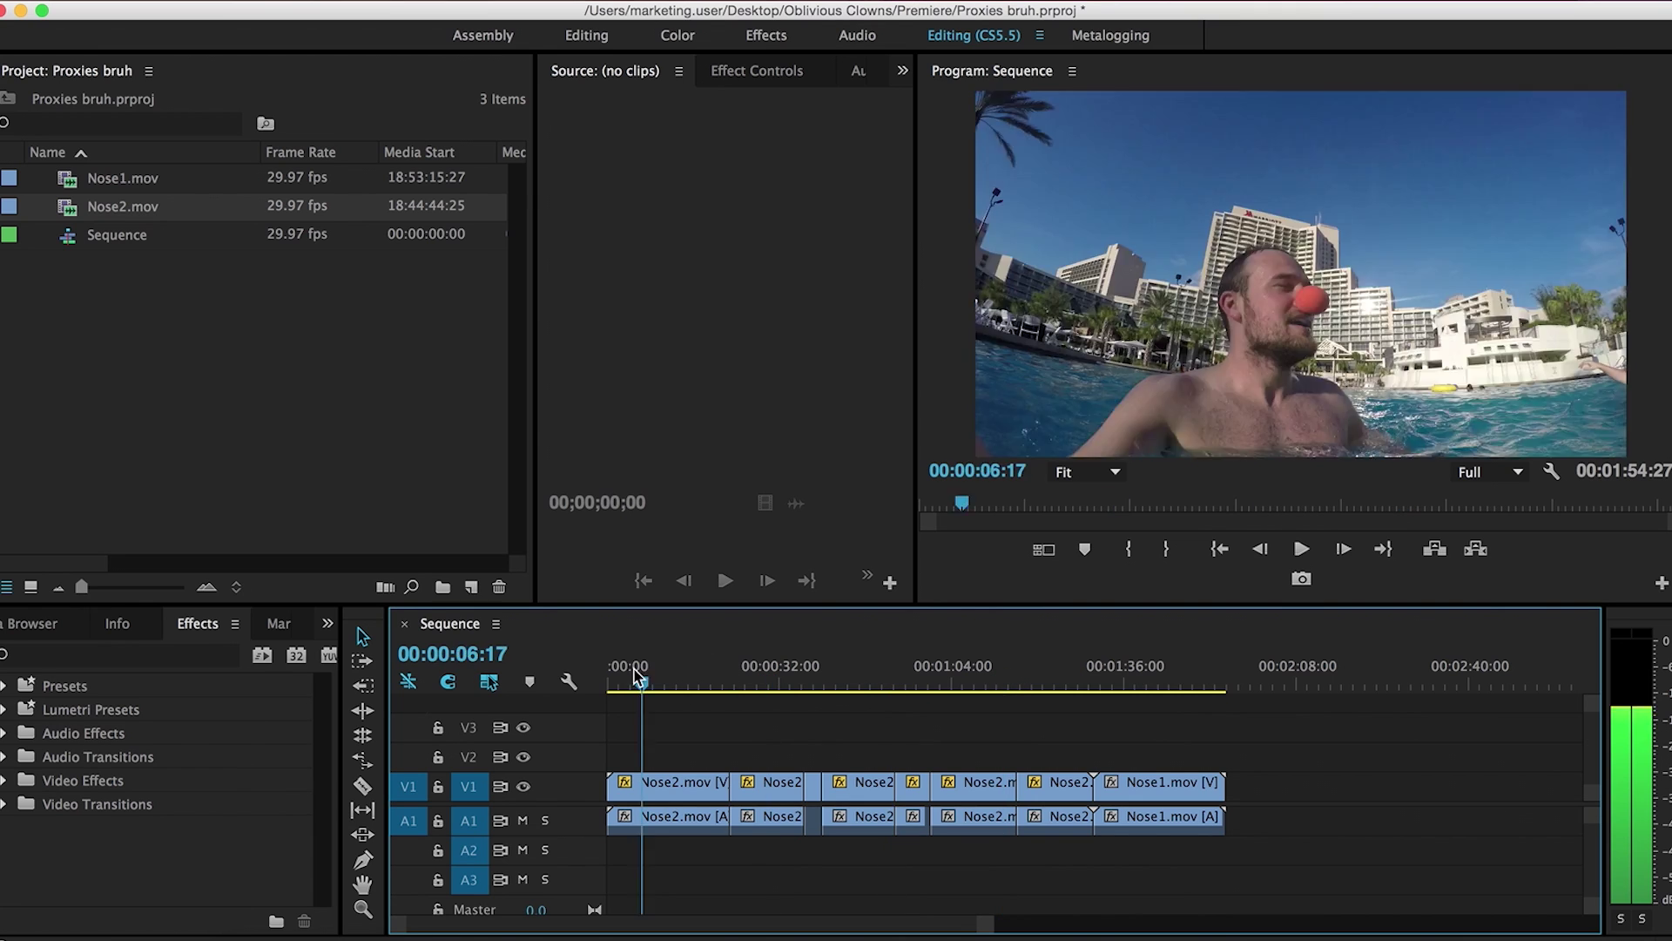
{"action": "left_click", "coordinate": [989, 681]}
- Review the edited sequence, moving the playhead to 00:01:34:28
{"action": "left_click", "coordinate": [668, 682]}
{"action": "left_click", "coordinate": [902, 681]}
{"action": "left_click_drag", "start_coordinate": [834, 740], "coordinate": [1123, 742]}
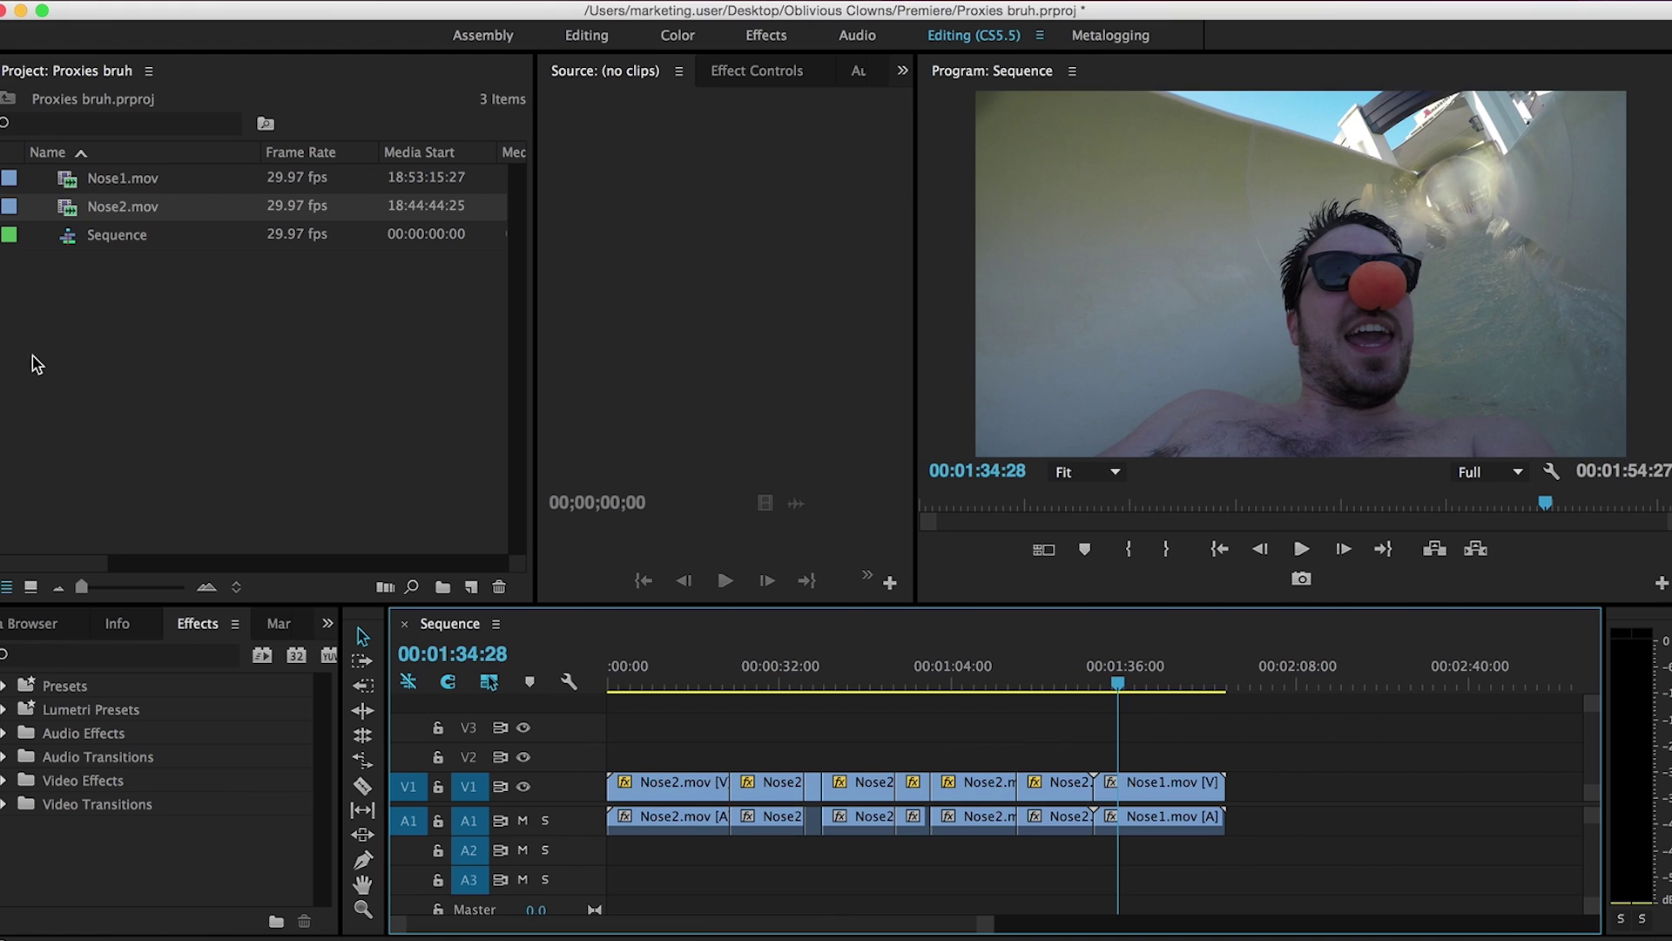
- Make Nose1.mov and Nose2.mov offline with Media Files Remain on Disk
{"action": "left_click", "coordinate": [102, 175]}
{"action": "left_click", "coordinate": [107, 202], "text": "shift"}
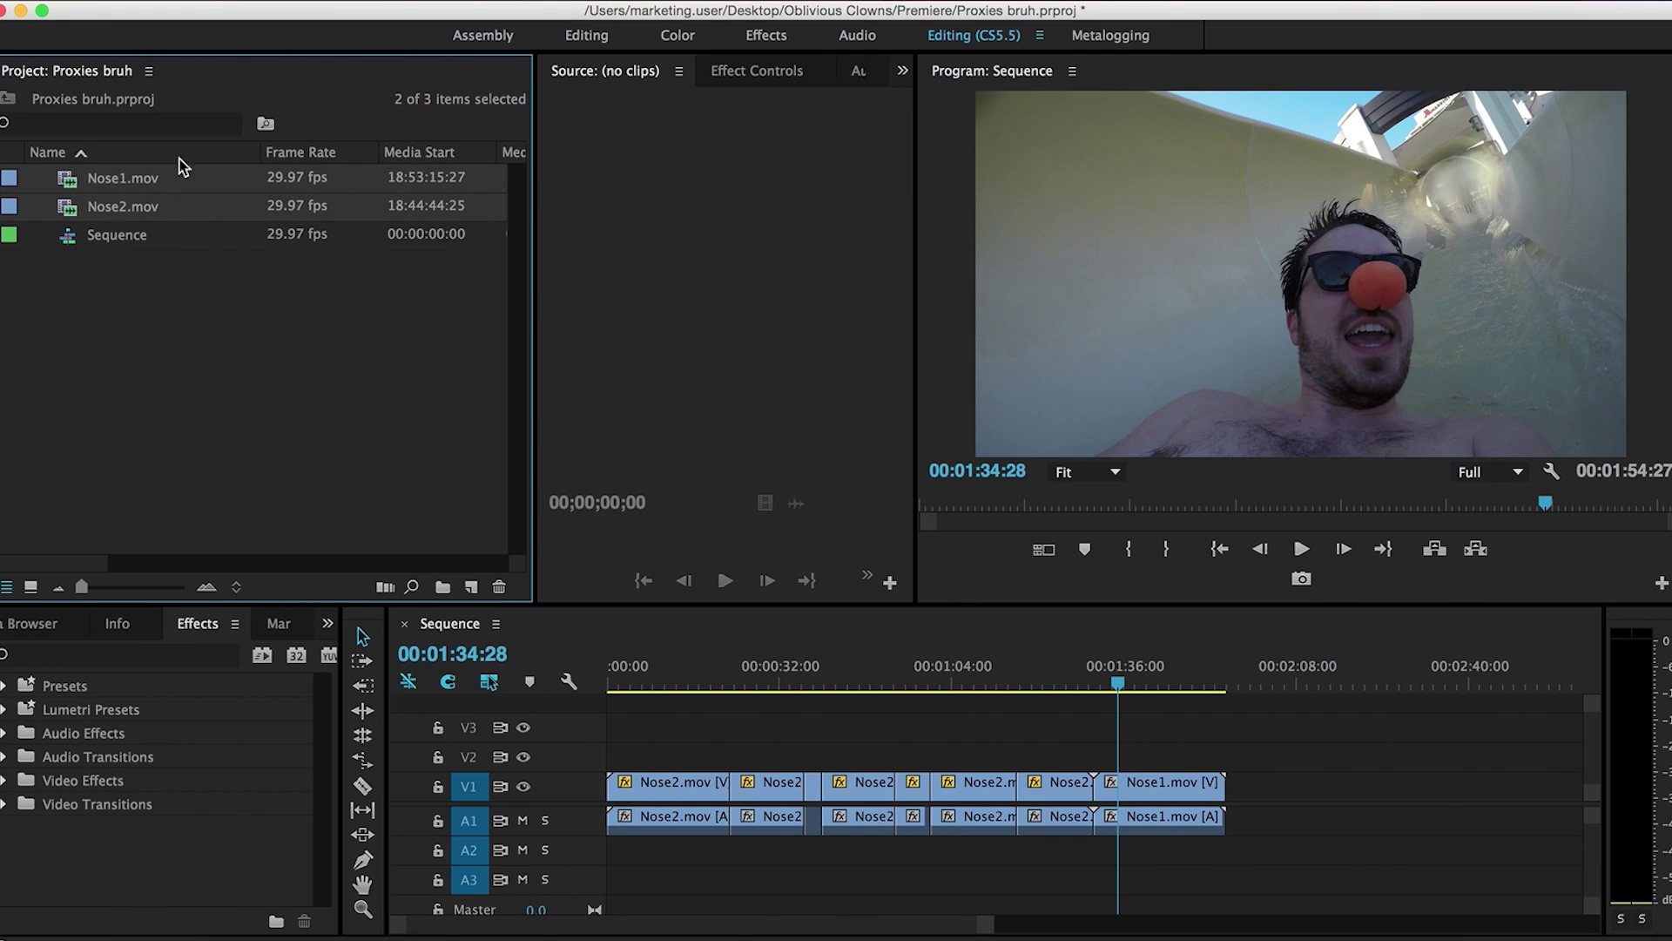
{"action": "right_click", "coordinate": [70, 186]}
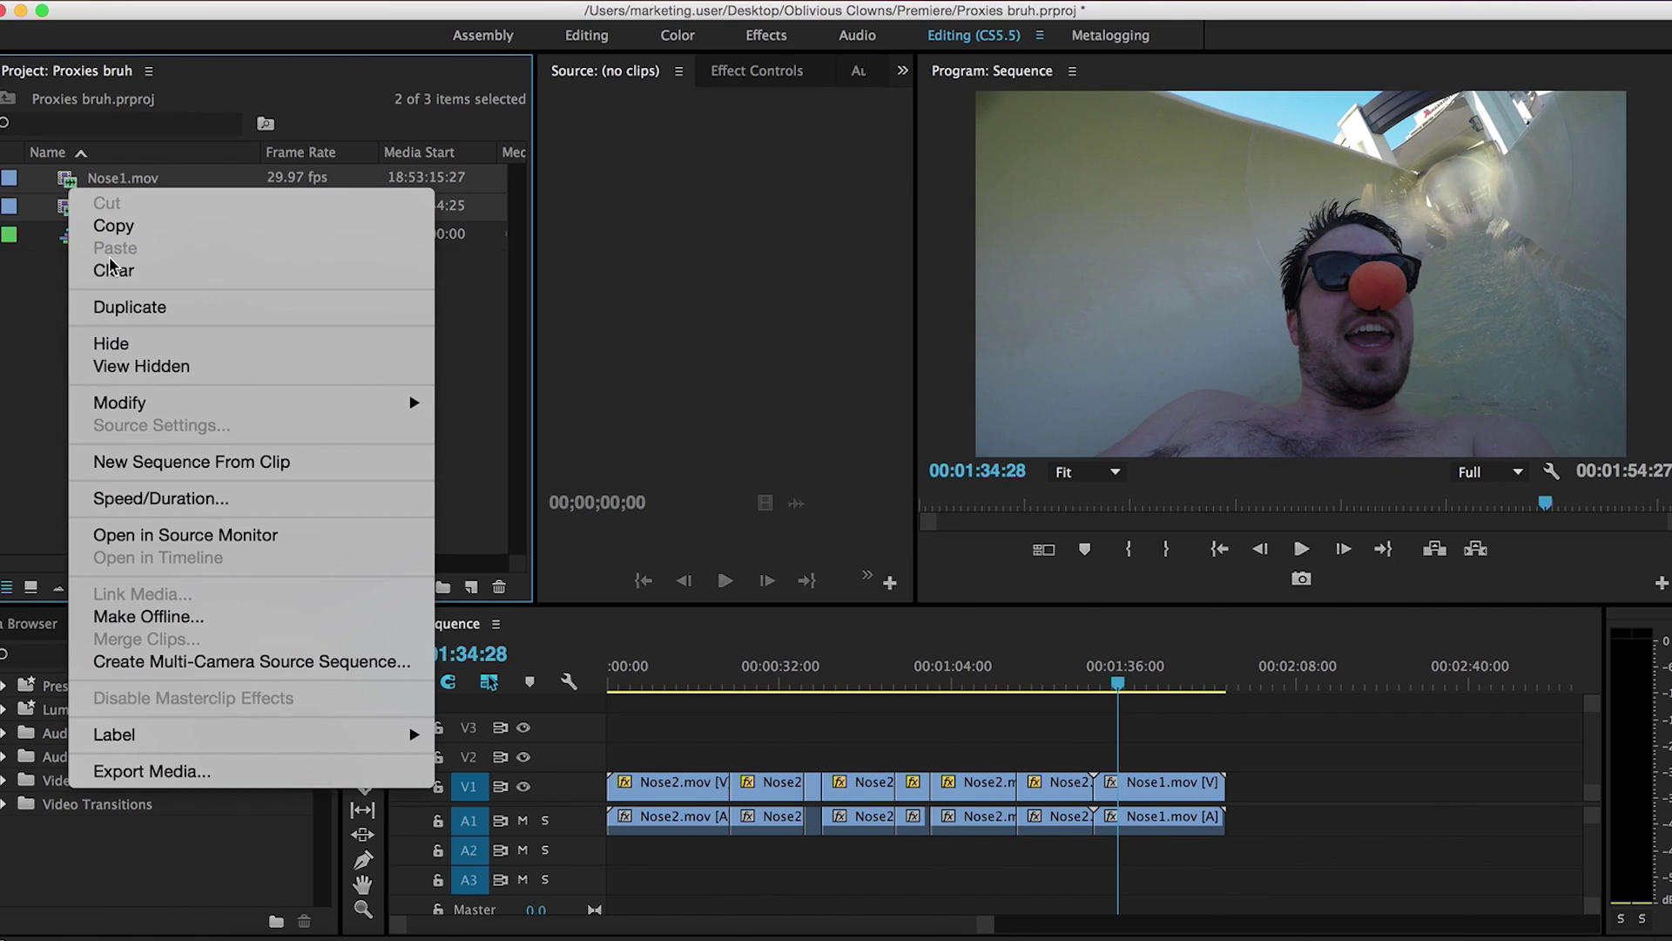
{"action": "left_click", "coordinate": [296, 616]}
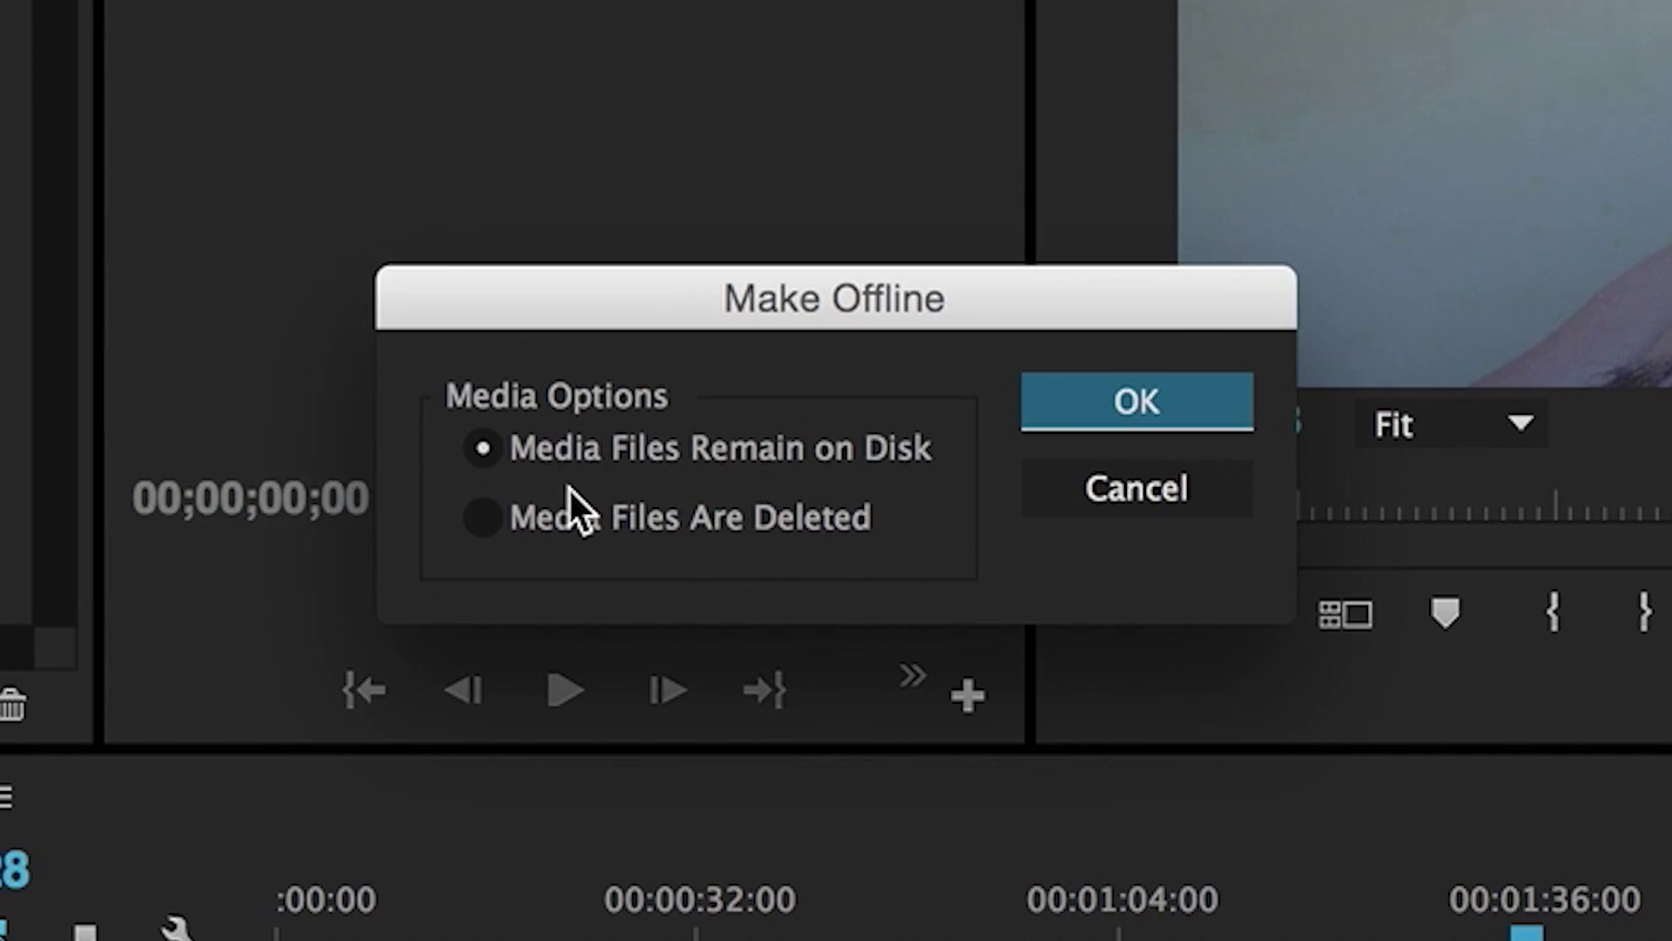
{"action": "key", "text": "Down"}
{"action": "left_click", "coordinate": [534, 451]}
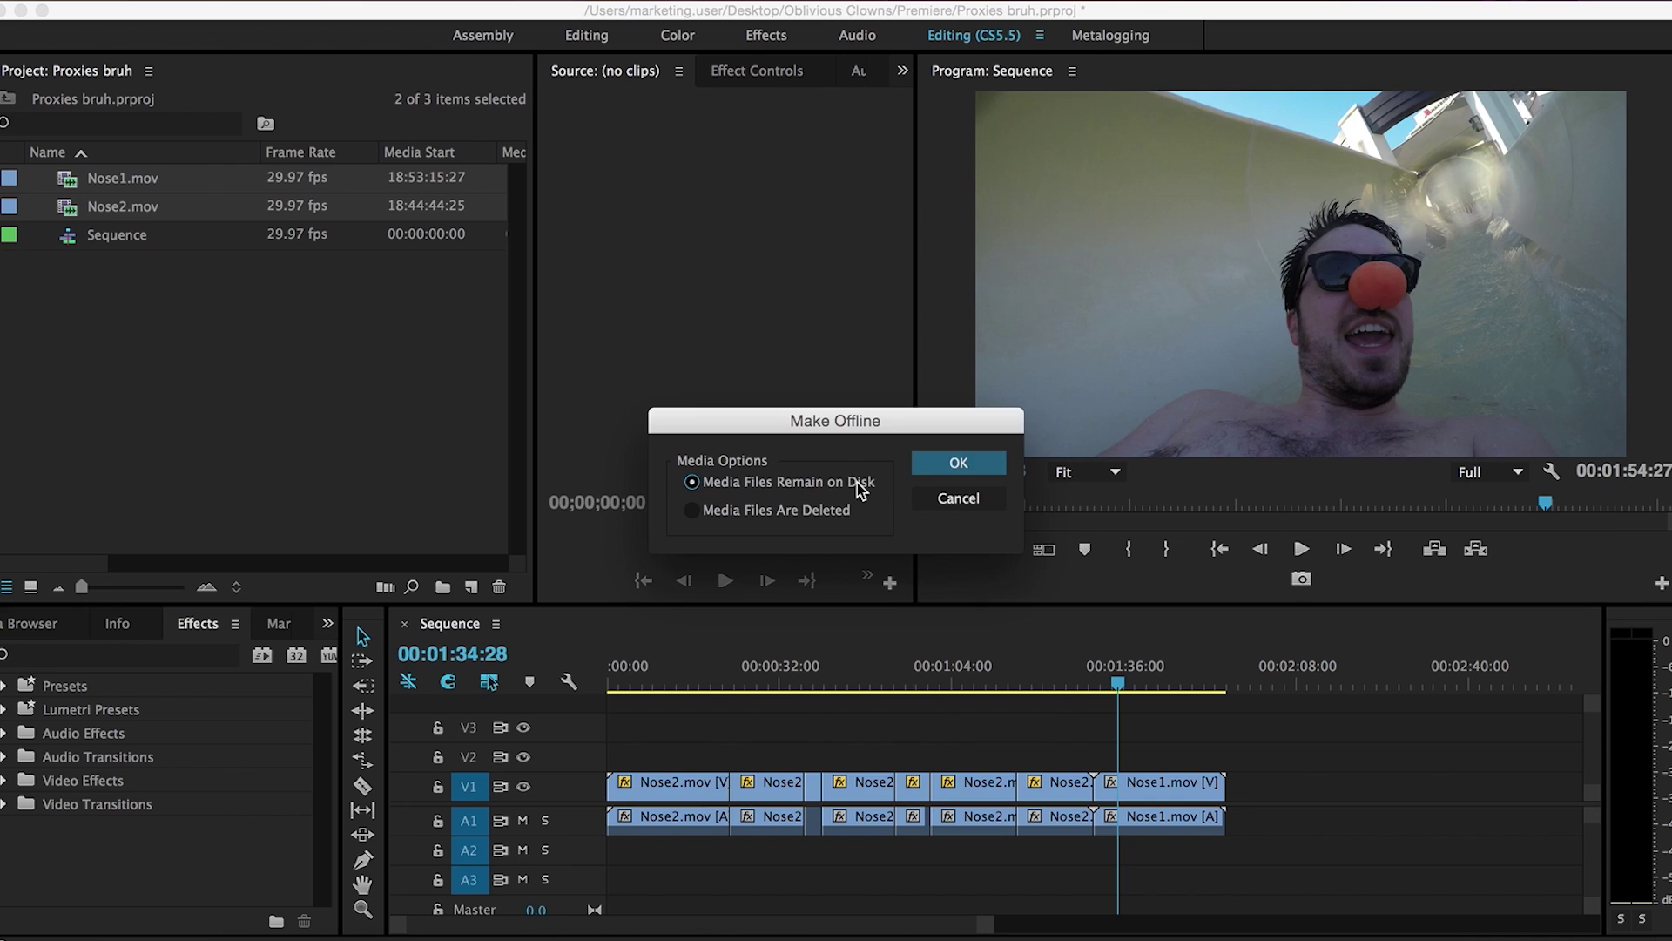
{"action": "left_click", "coordinate": [1099, 414]}
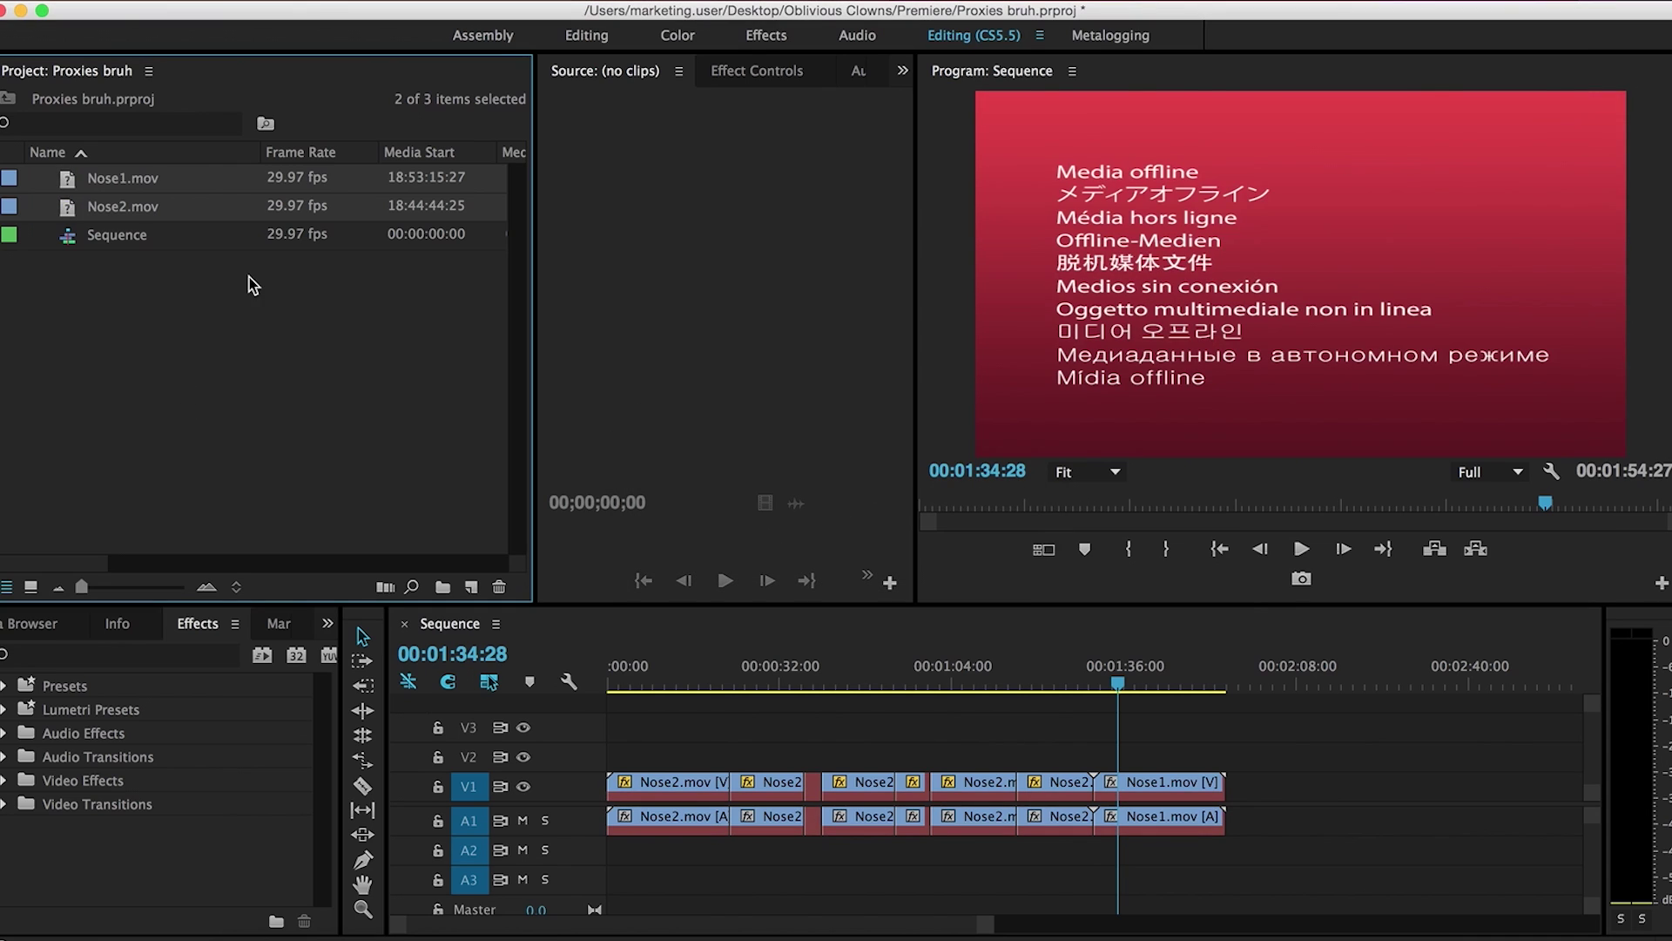
{"action": "left_click", "coordinate": [252, 284]}
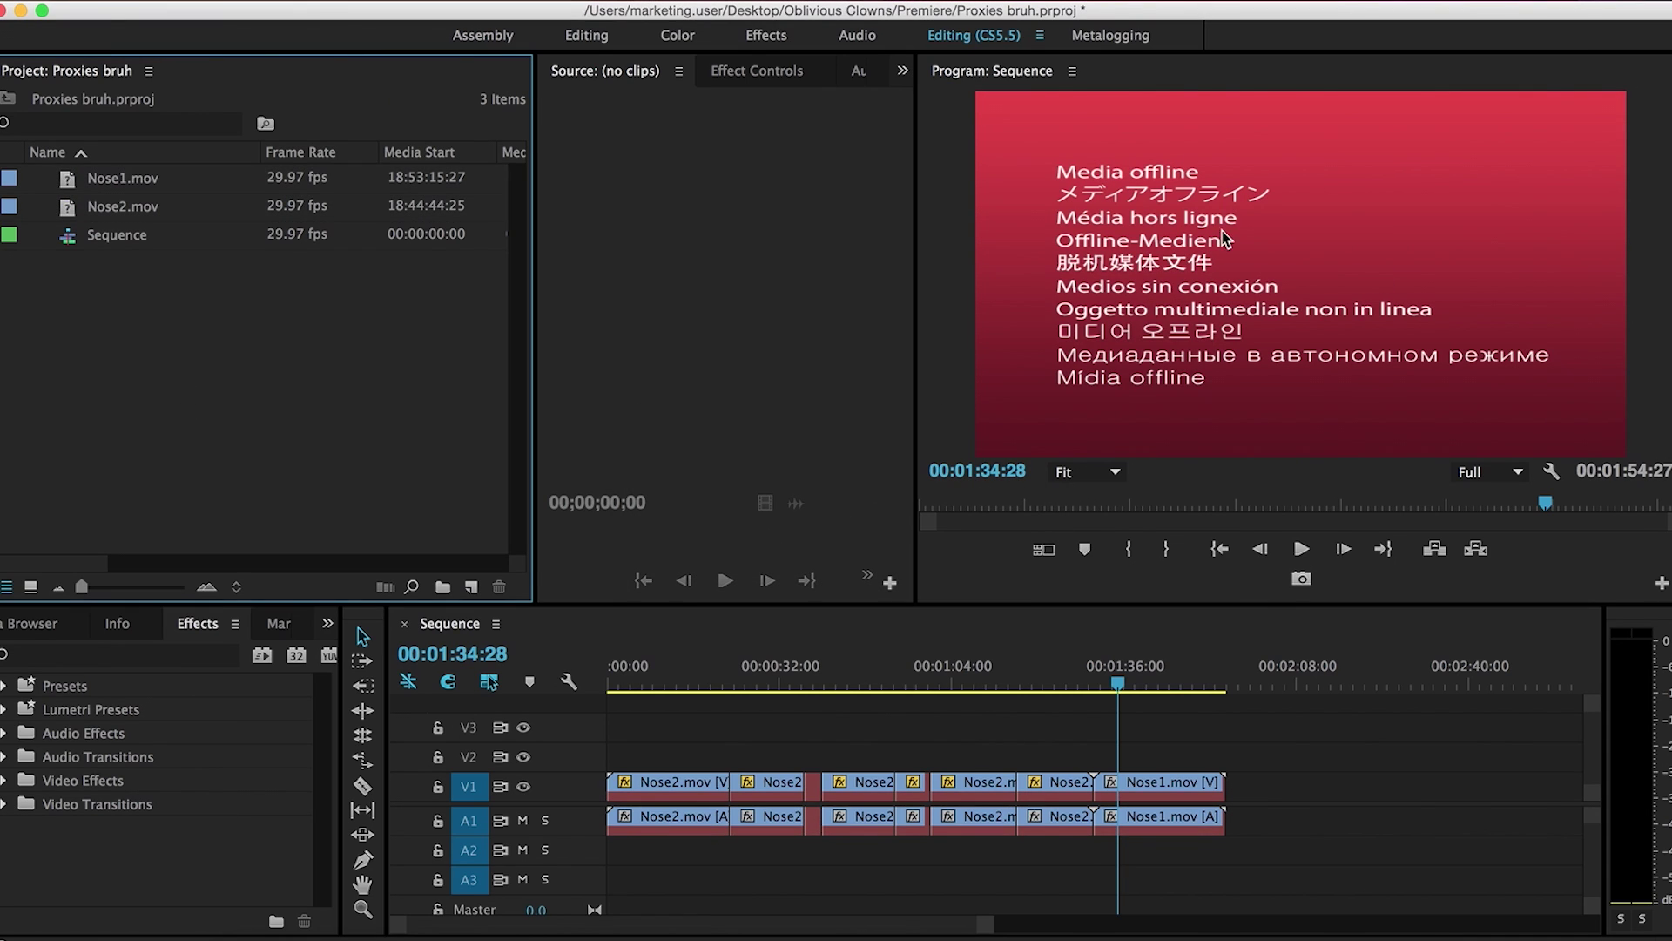
{"action": "left_click", "coordinate": [122, 179]}
{"action": "left_click", "coordinate": [120, 209], "text": "shift"}
- Link the offline clips to Nose1.MP4 and Nose2.MP4 in the 4K Footage folder
{"action": "right_click", "coordinate": [105, 204]}
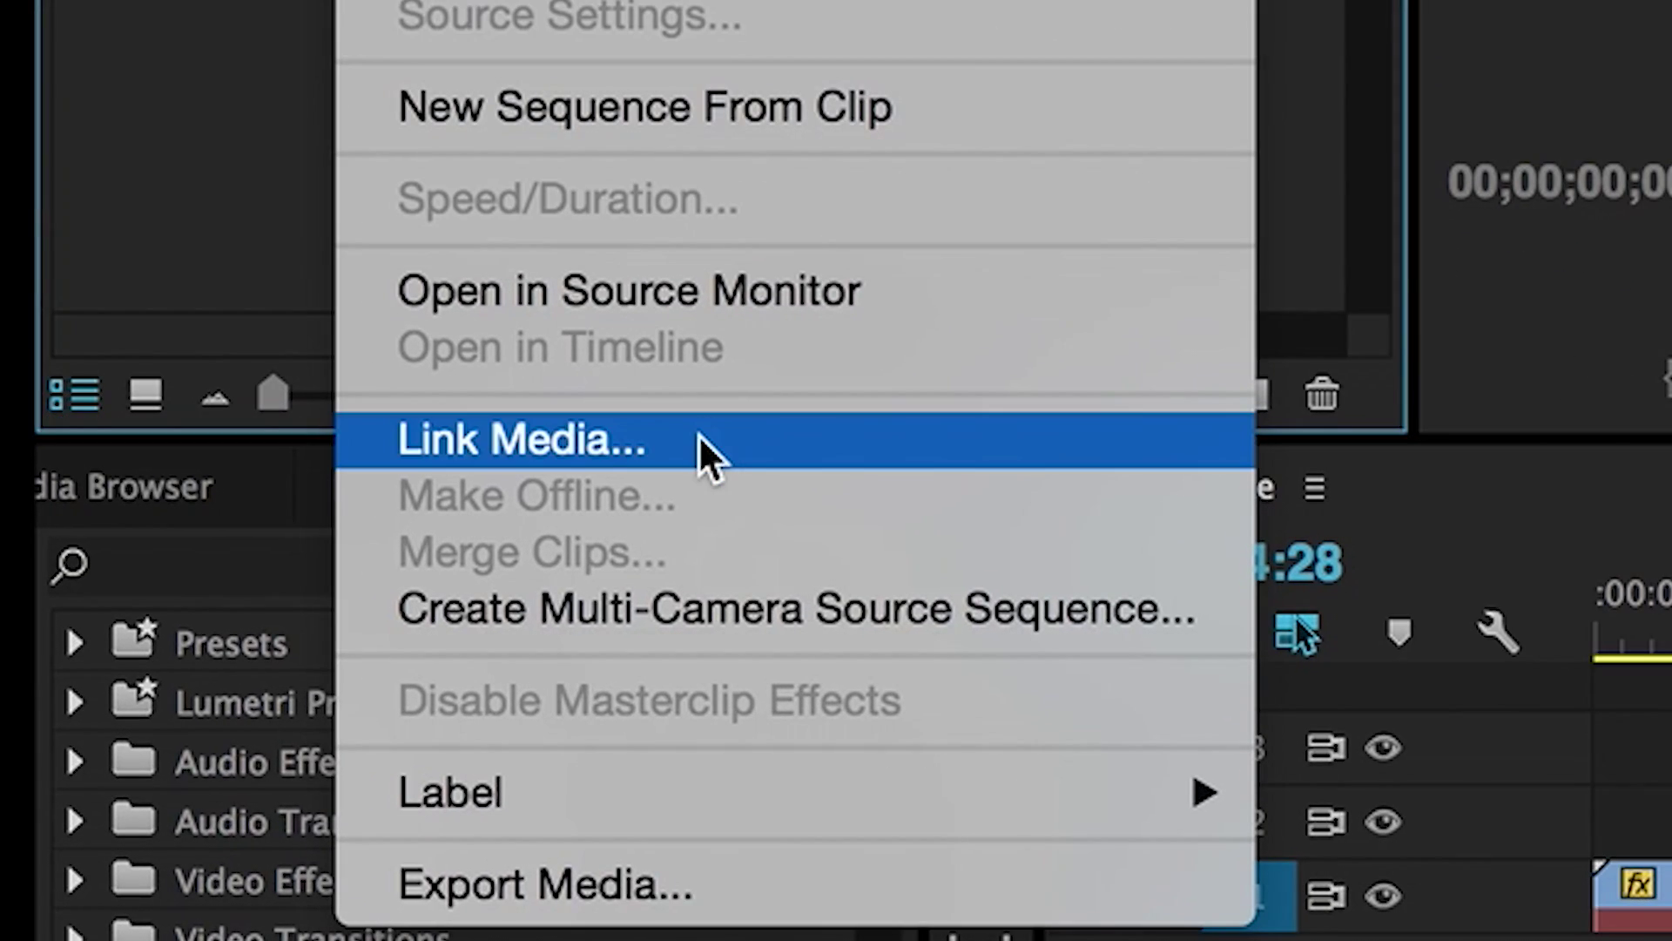
{"action": "left_click", "coordinate": [675, 450]}
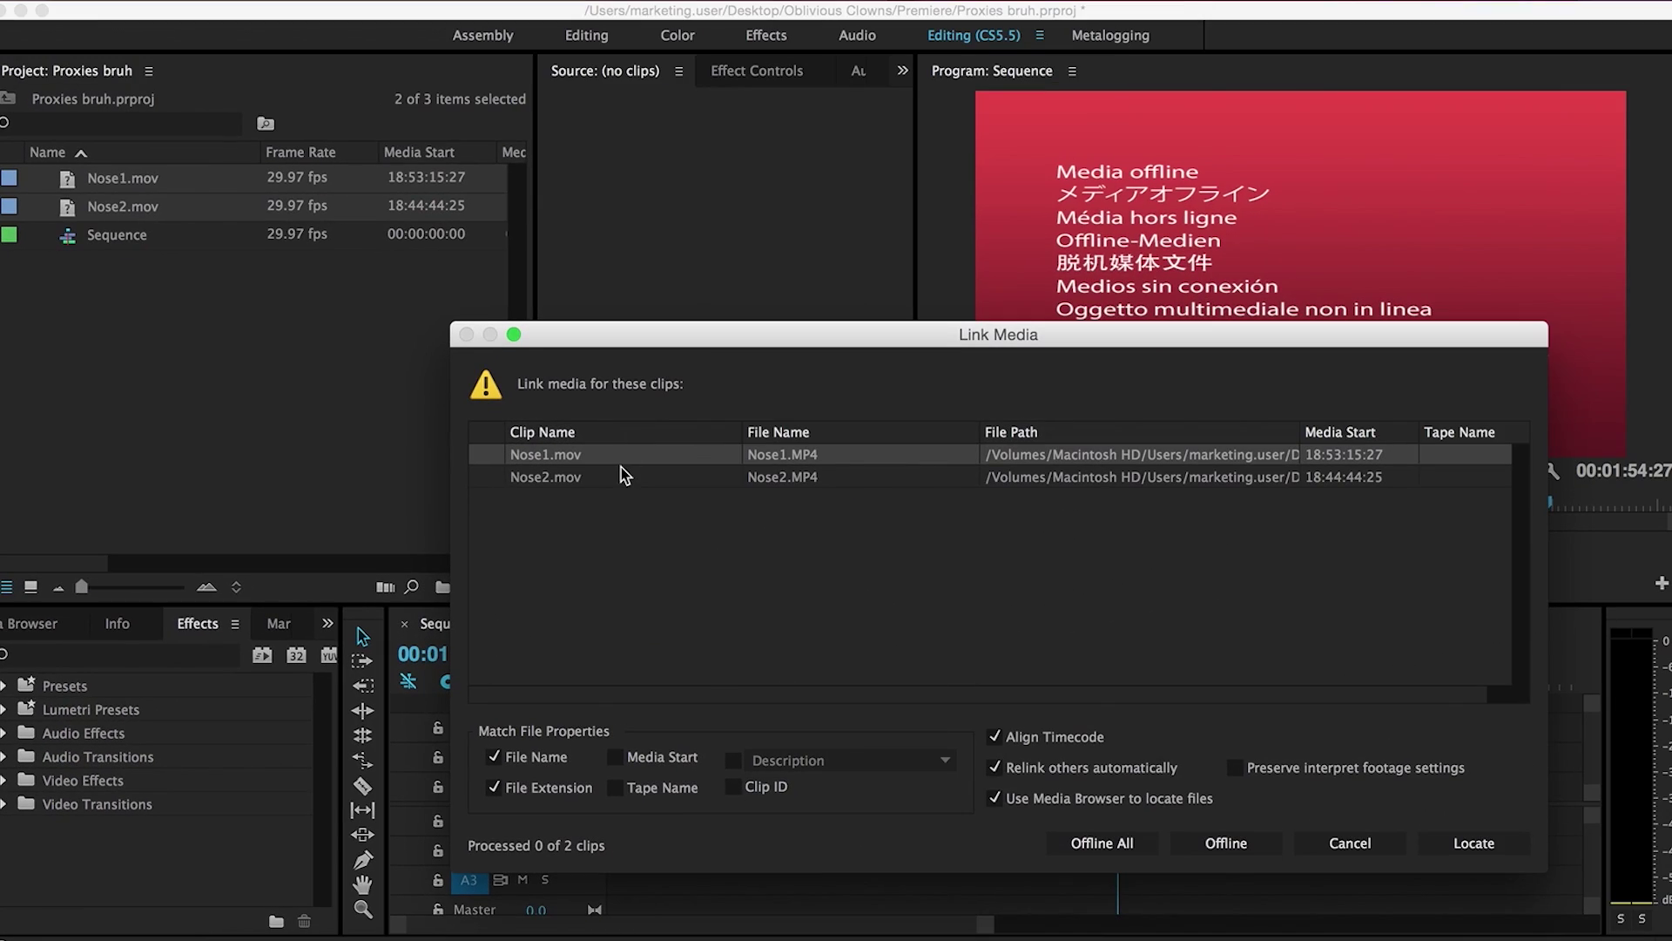
{"action": "left_click", "coordinate": [1459, 843]}
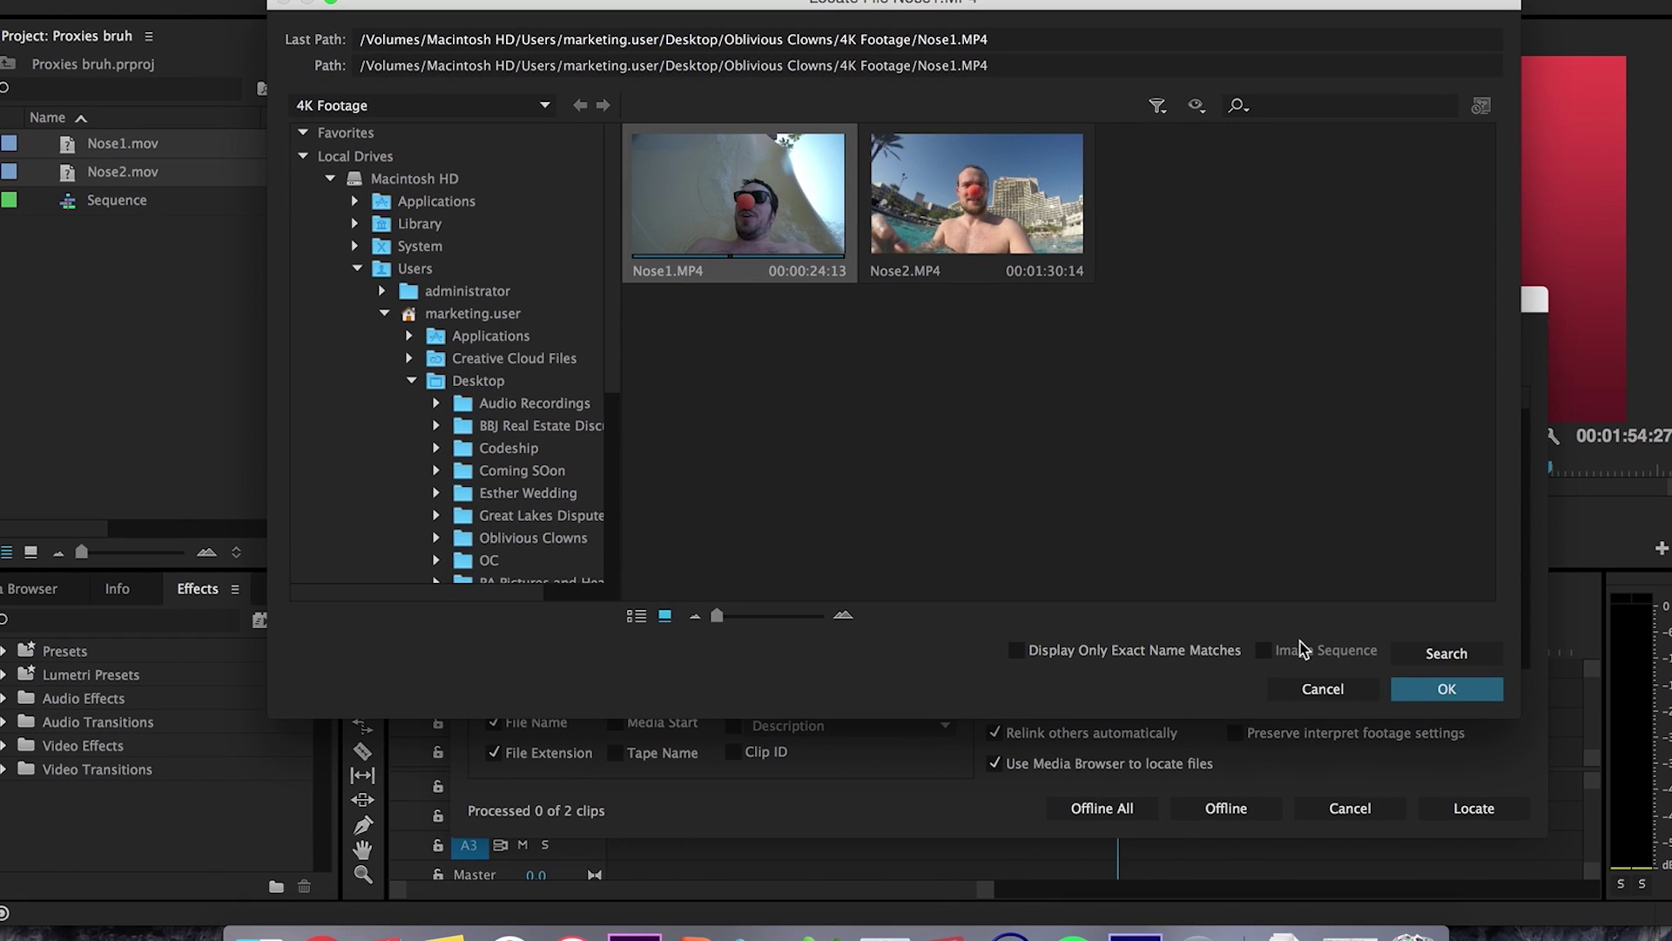
{"action": "left_click", "coordinate": [1437, 691]}
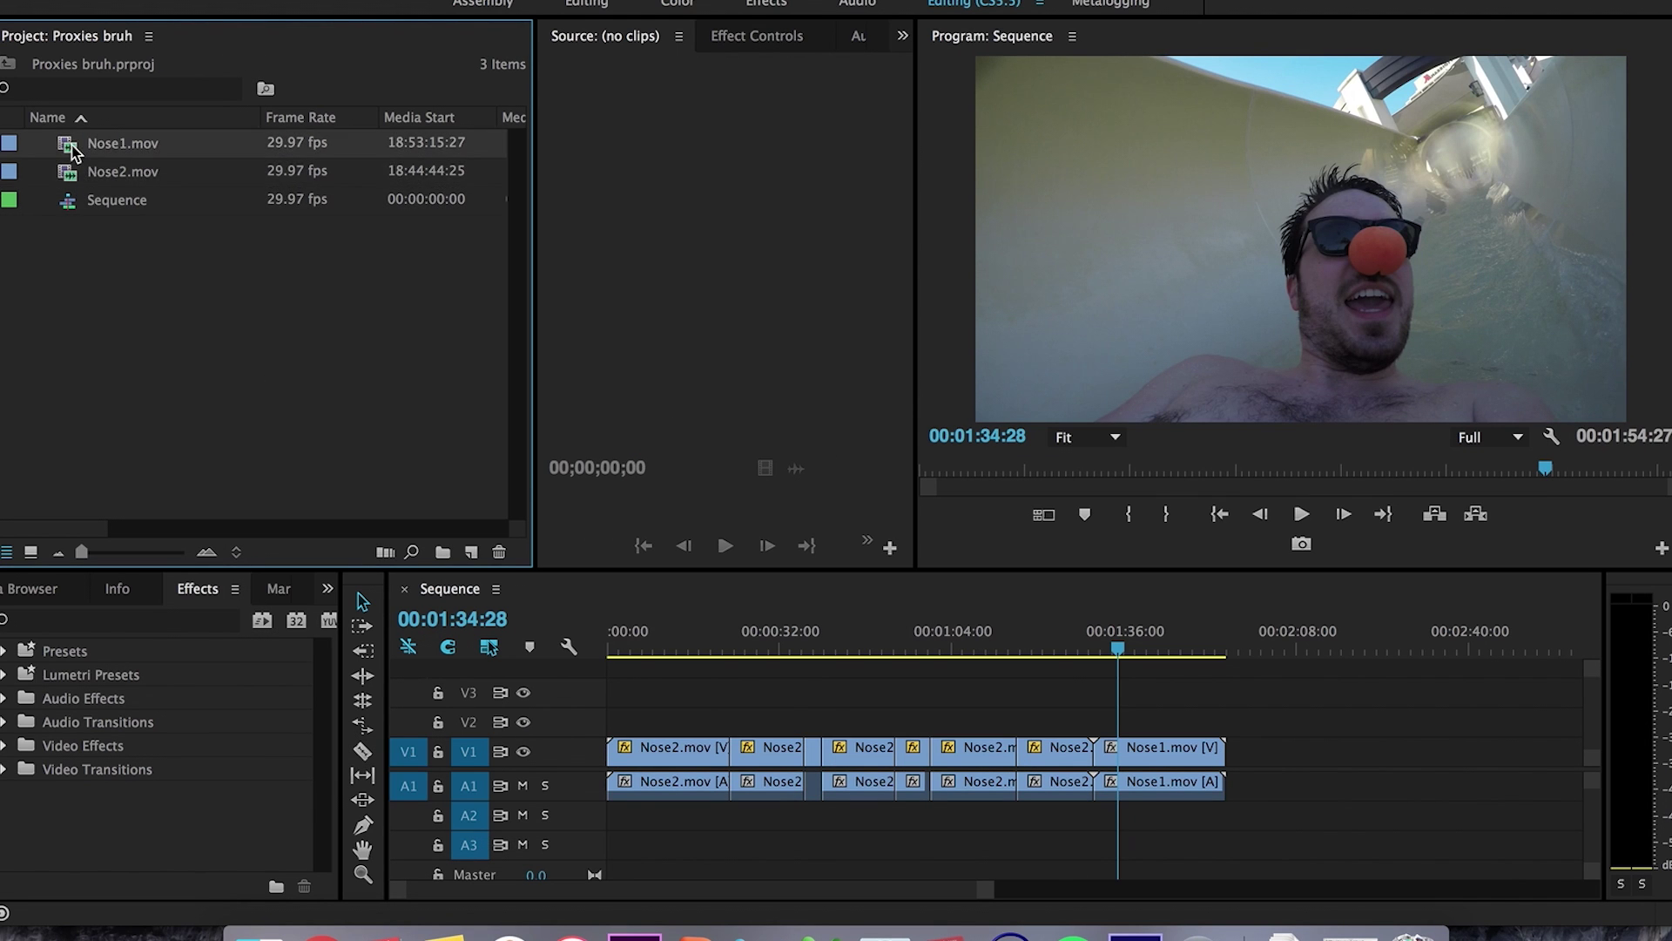
{"action": "left_click", "coordinate": [74, 171]}
- Scrub to the waterfall shot at 00:01:03:18 and select the Nose2.mov clip there
{"action": "left_click", "coordinate": [269, 347]}
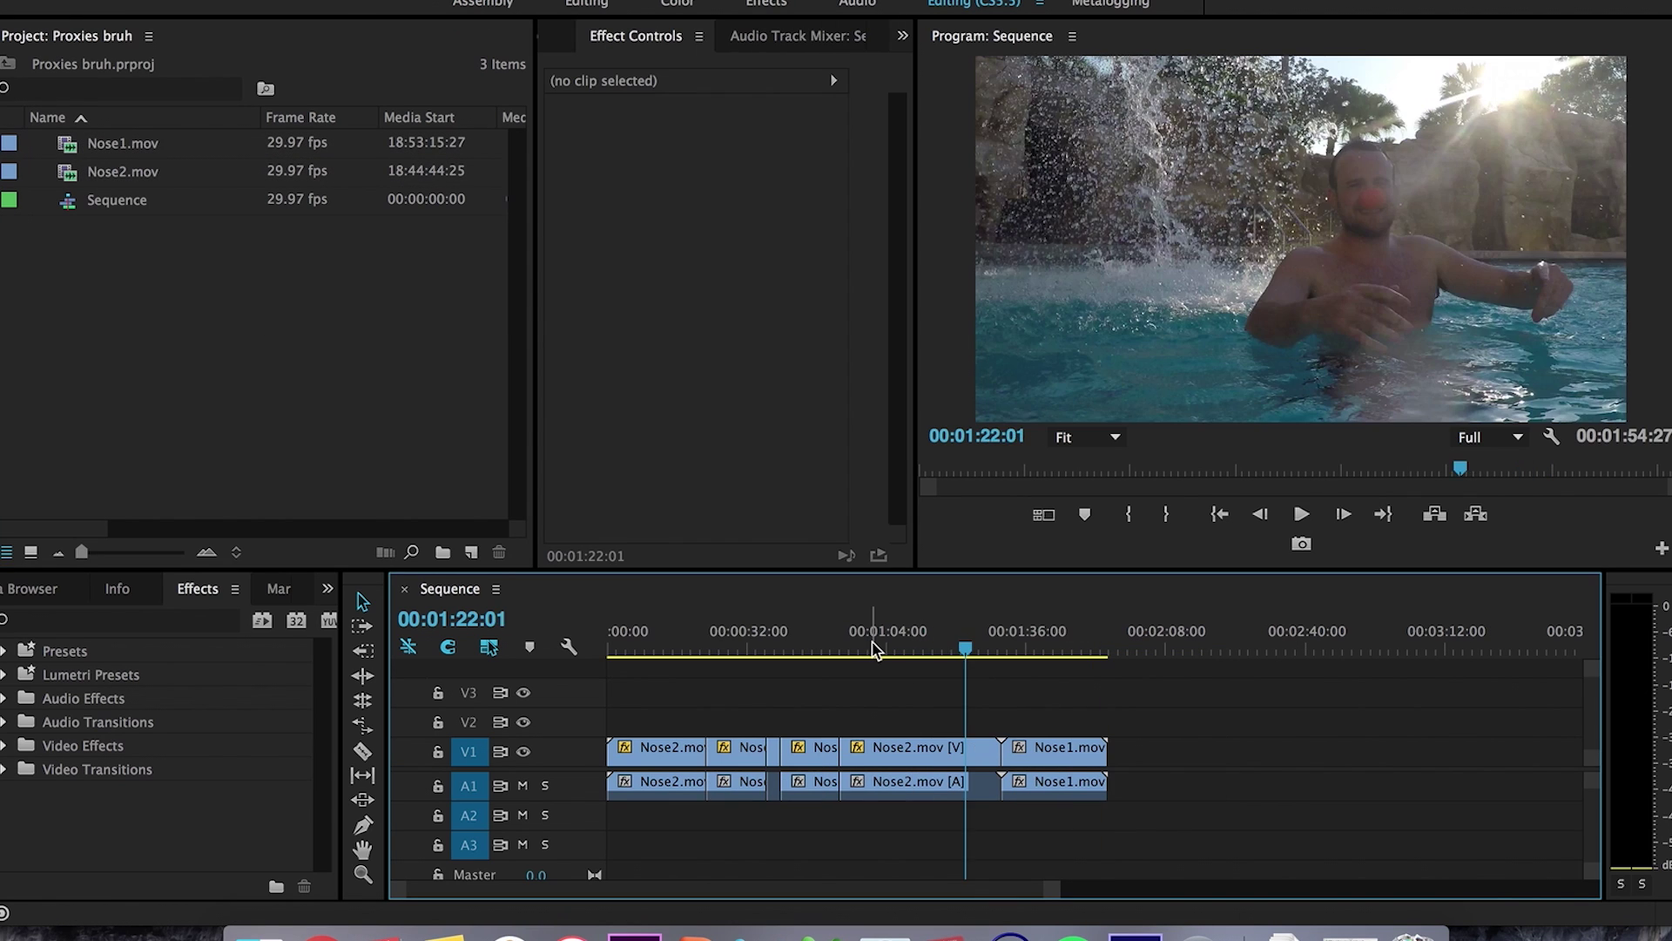
{"action": "left_click_drag", "start_coordinate": [871, 649], "coordinate": [963, 709]}
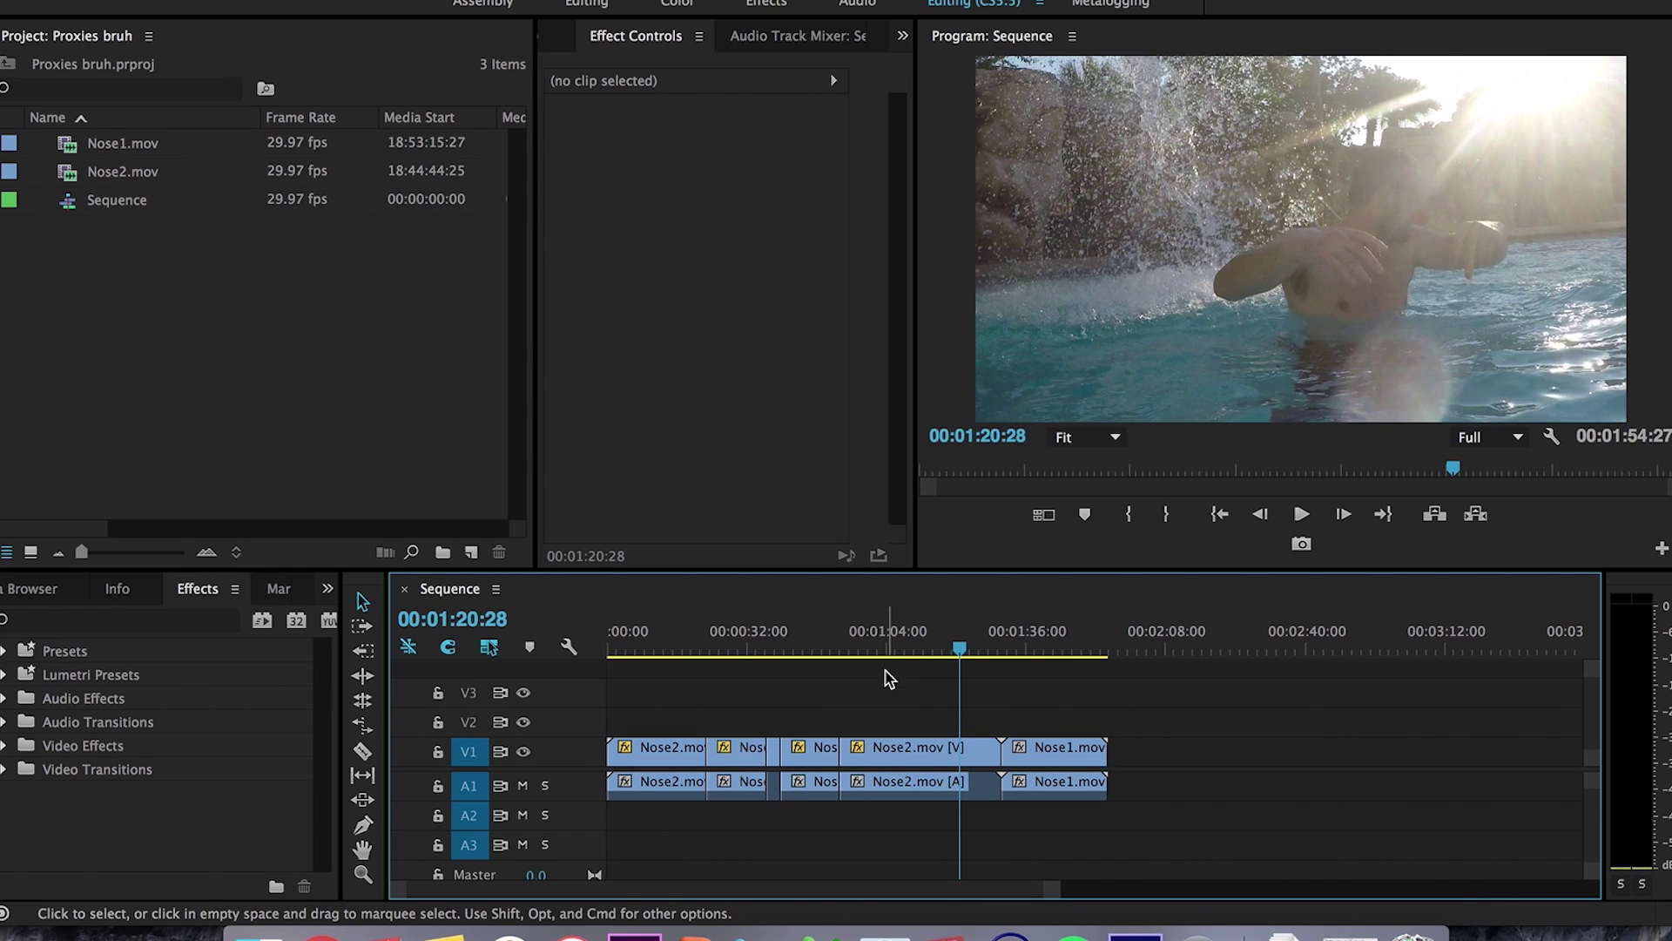
{"action": "left_click", "coordinate": [908, 649]}
{"action": "left_click_drag", "start_coordinate": [948, 659], "coordinate": [884, 651]}
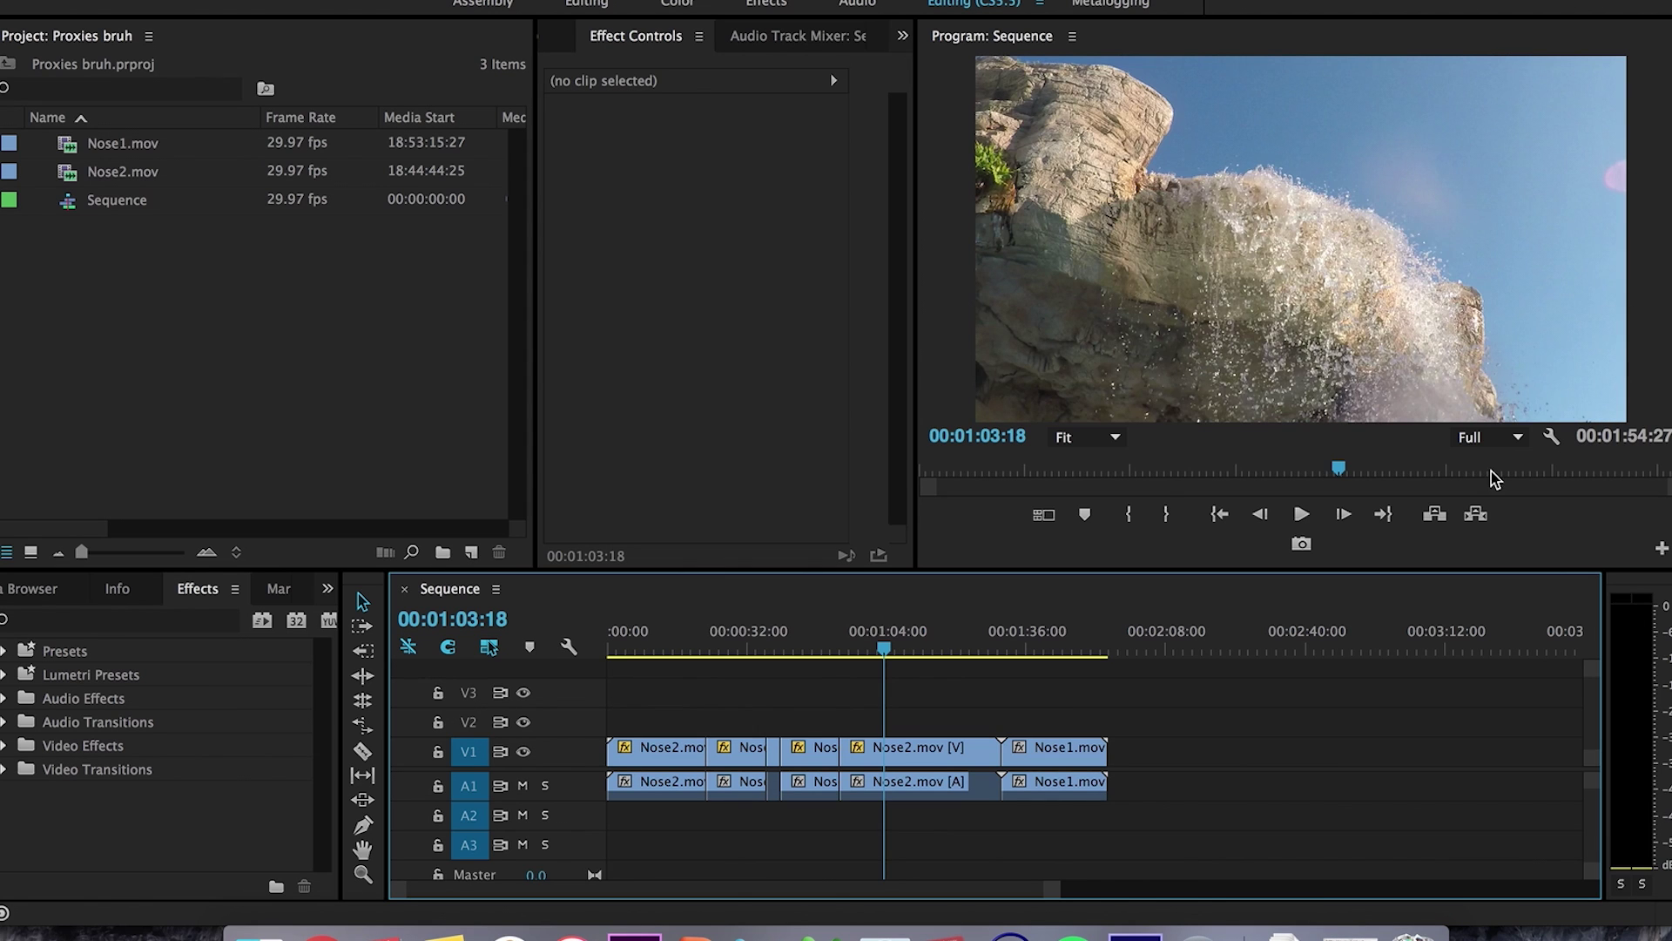
{"action": "left_click", "coordinate": [894, 760]}
- Check the 200.0 Motion scale, then remove the Motion effect from all sequence clips
{"action": "left_click", "coordinate": [552, 155]}
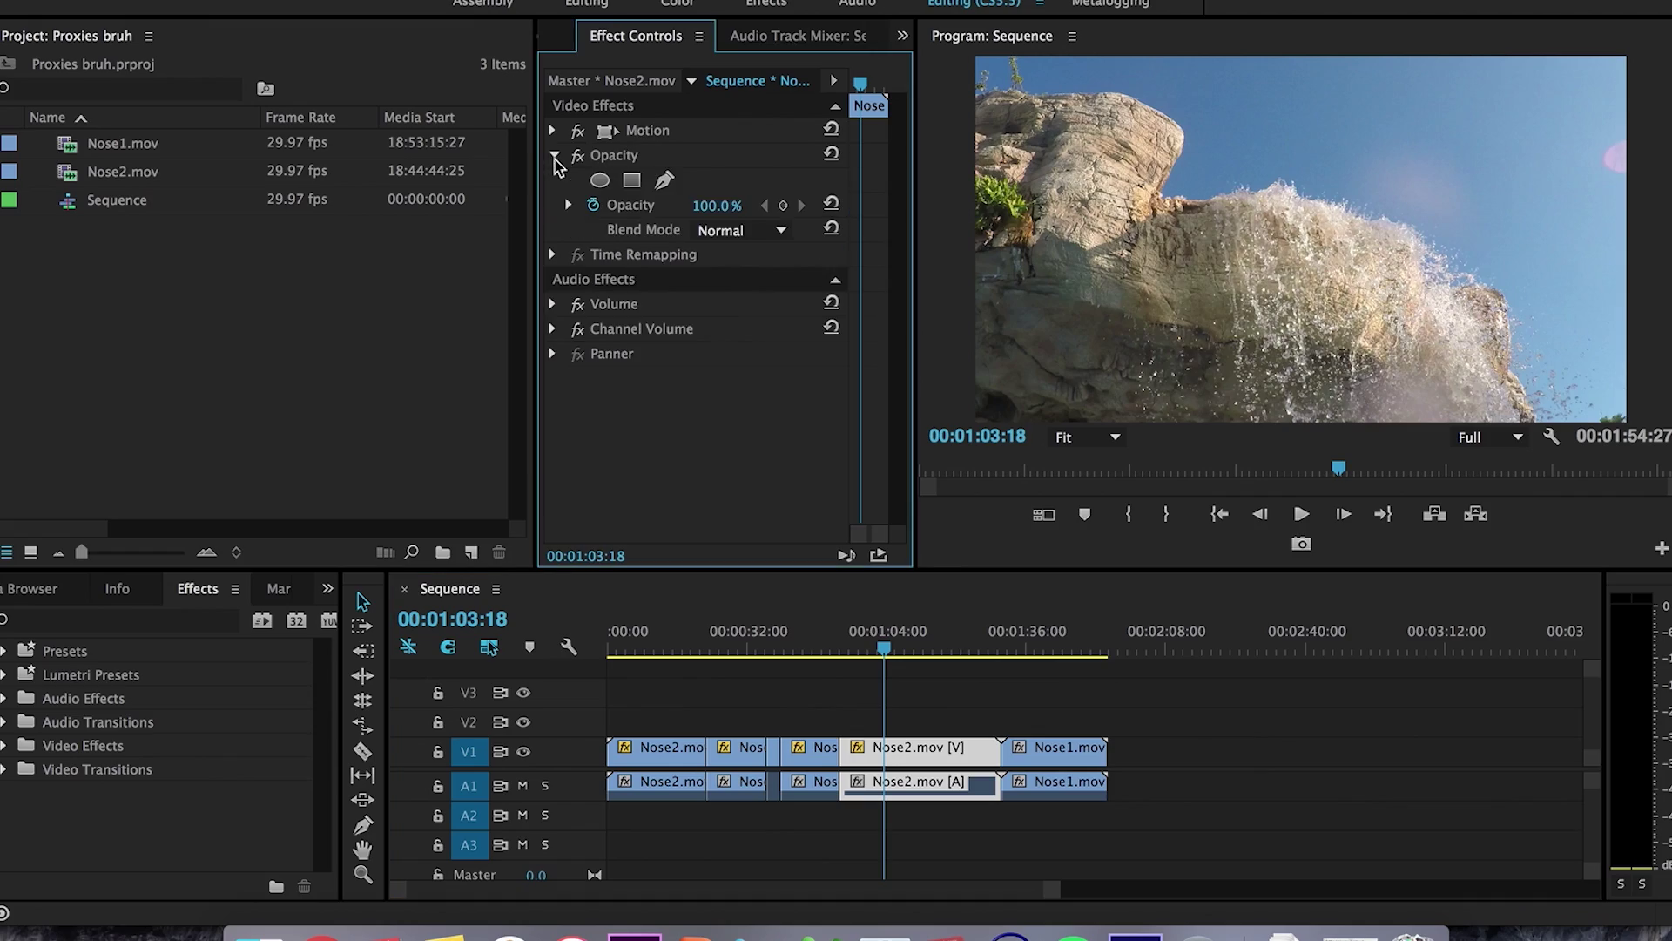
{"action": "left_click", "coordinate": [553, 130]}
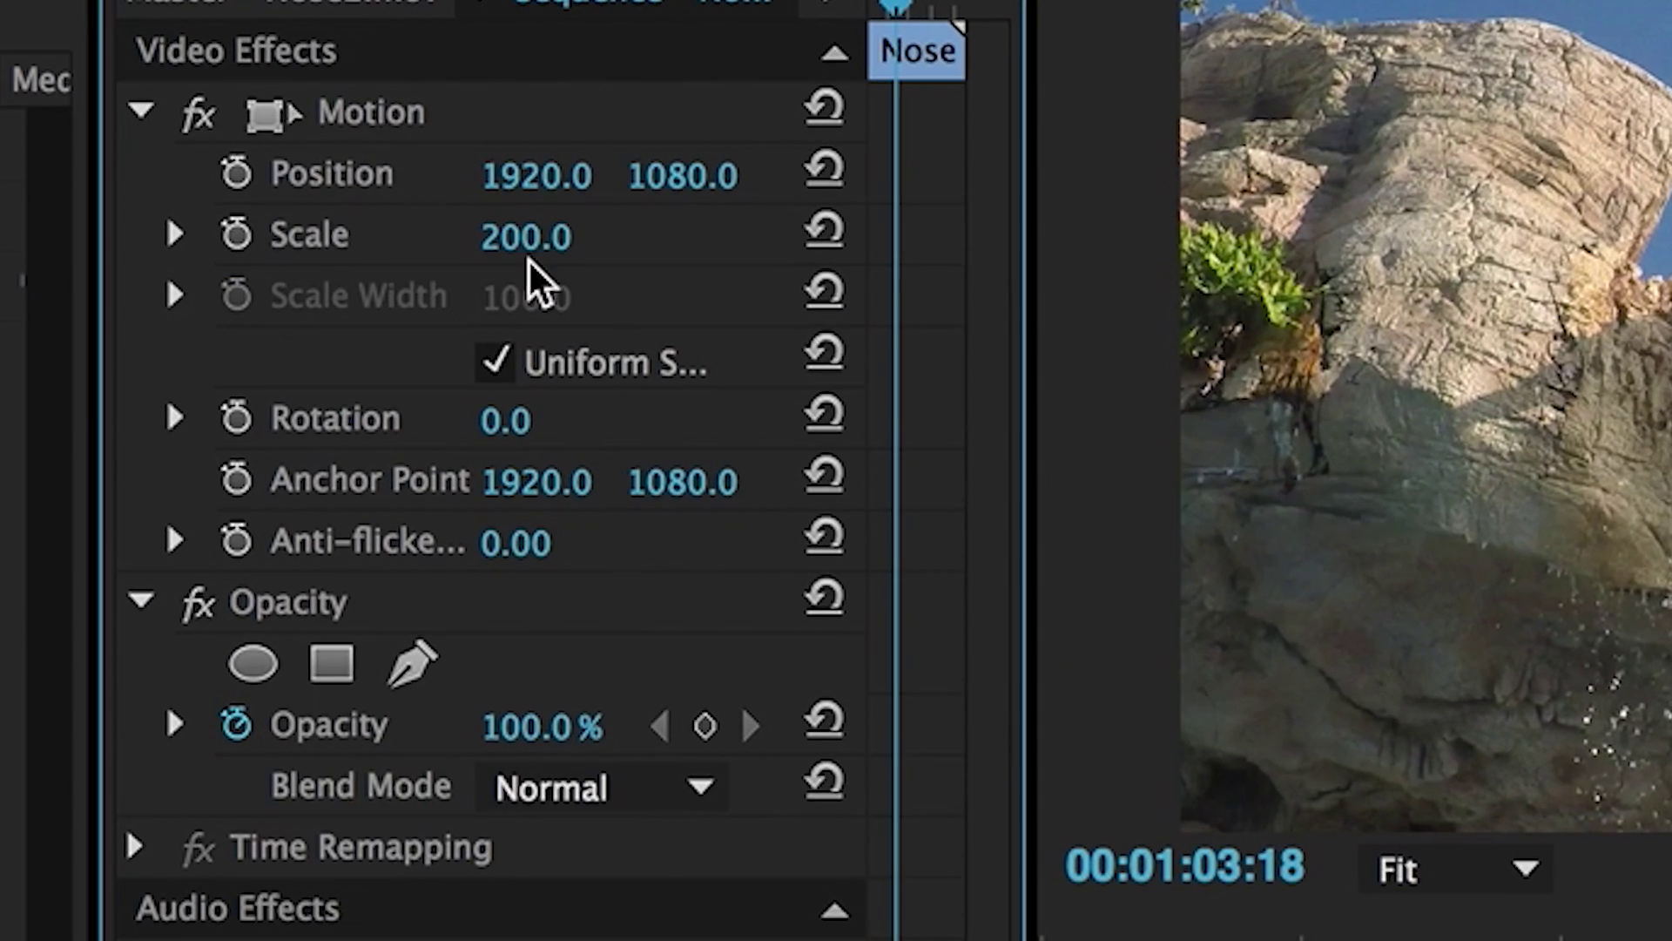
{"action": "key", "text": "super+a"}
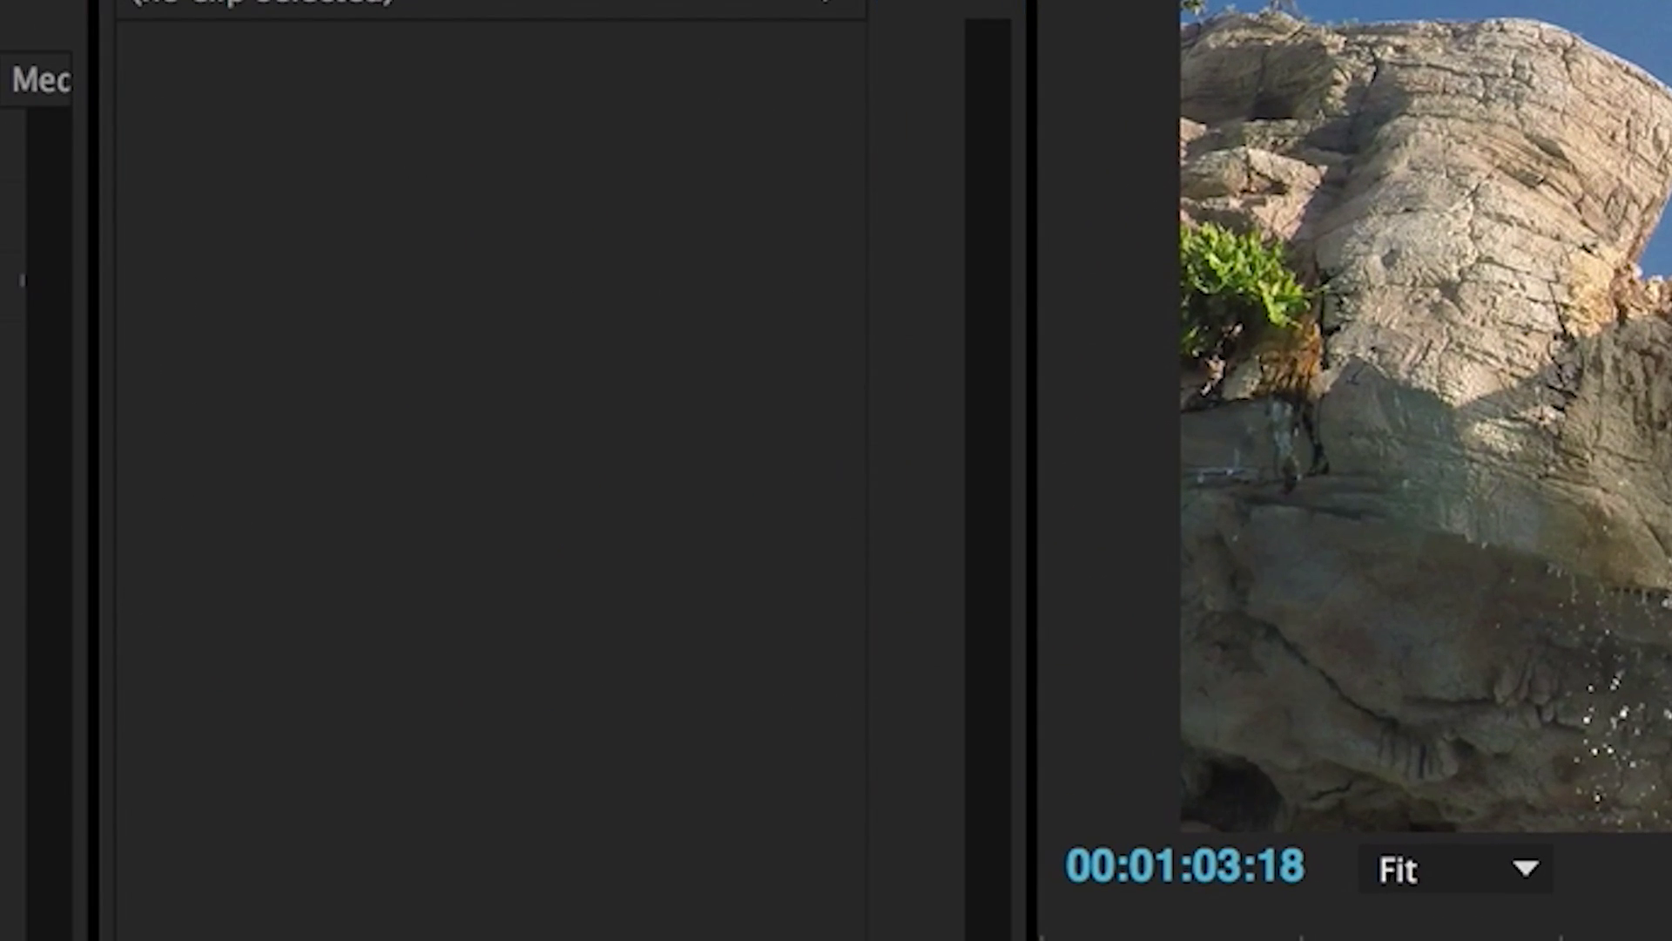
{"action": "right_click", "coordinate": [871, 761]}
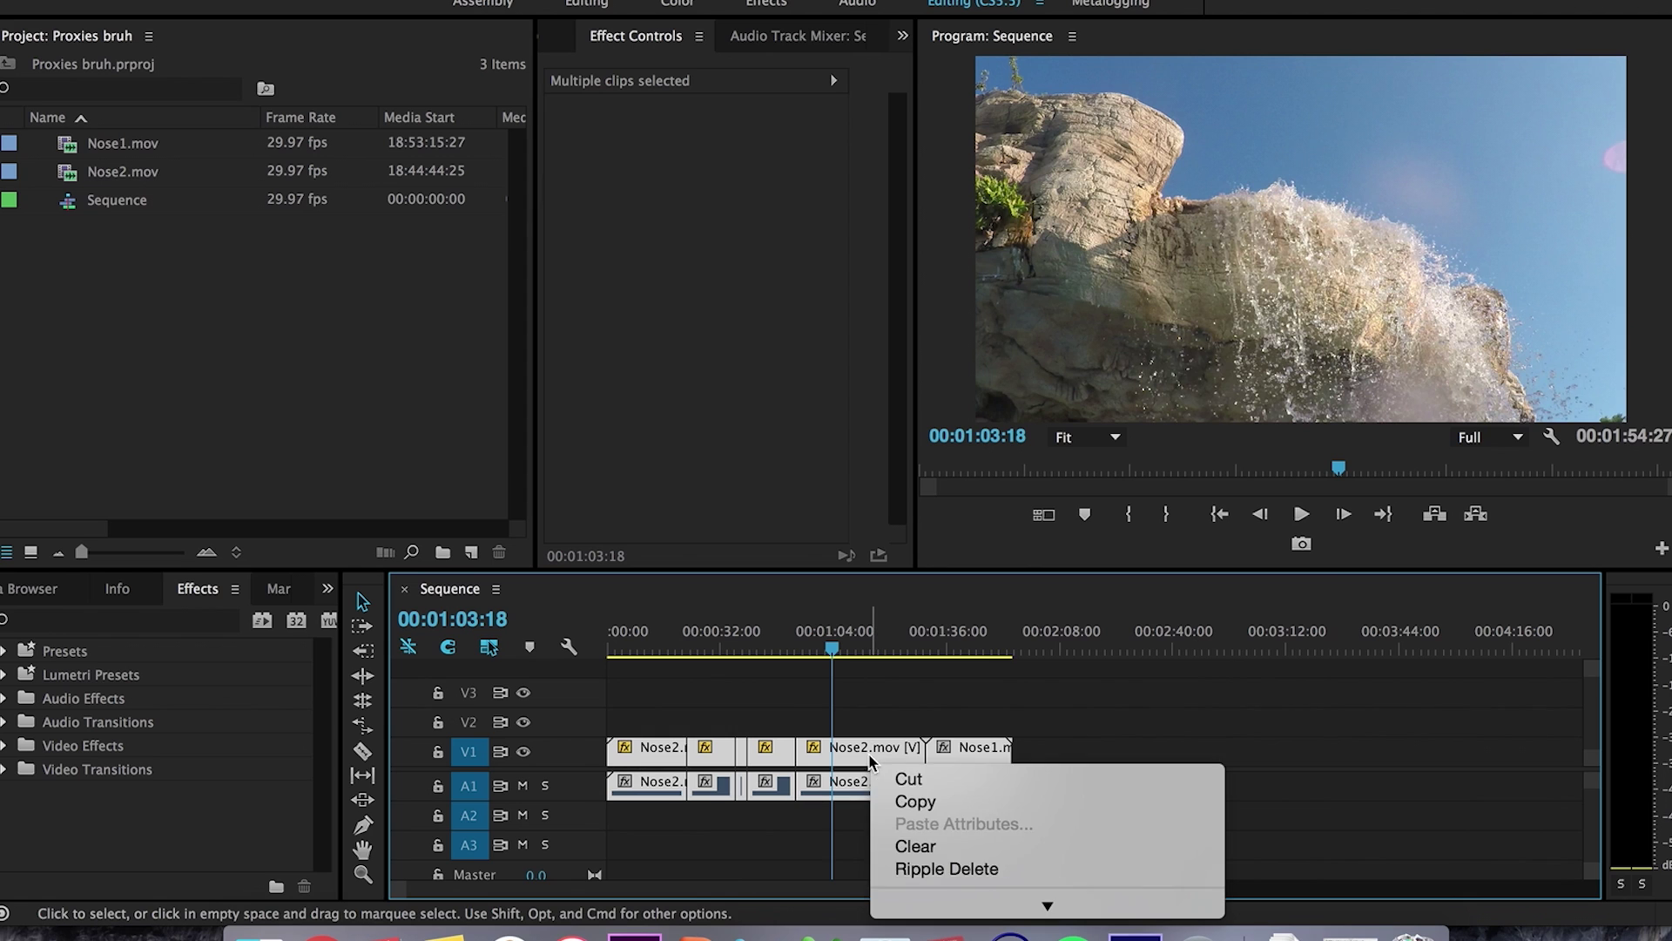
{"action": "scroll", "coordinate": [1051, 734], "scroll_direction": "down", "scroll_amount": 10}
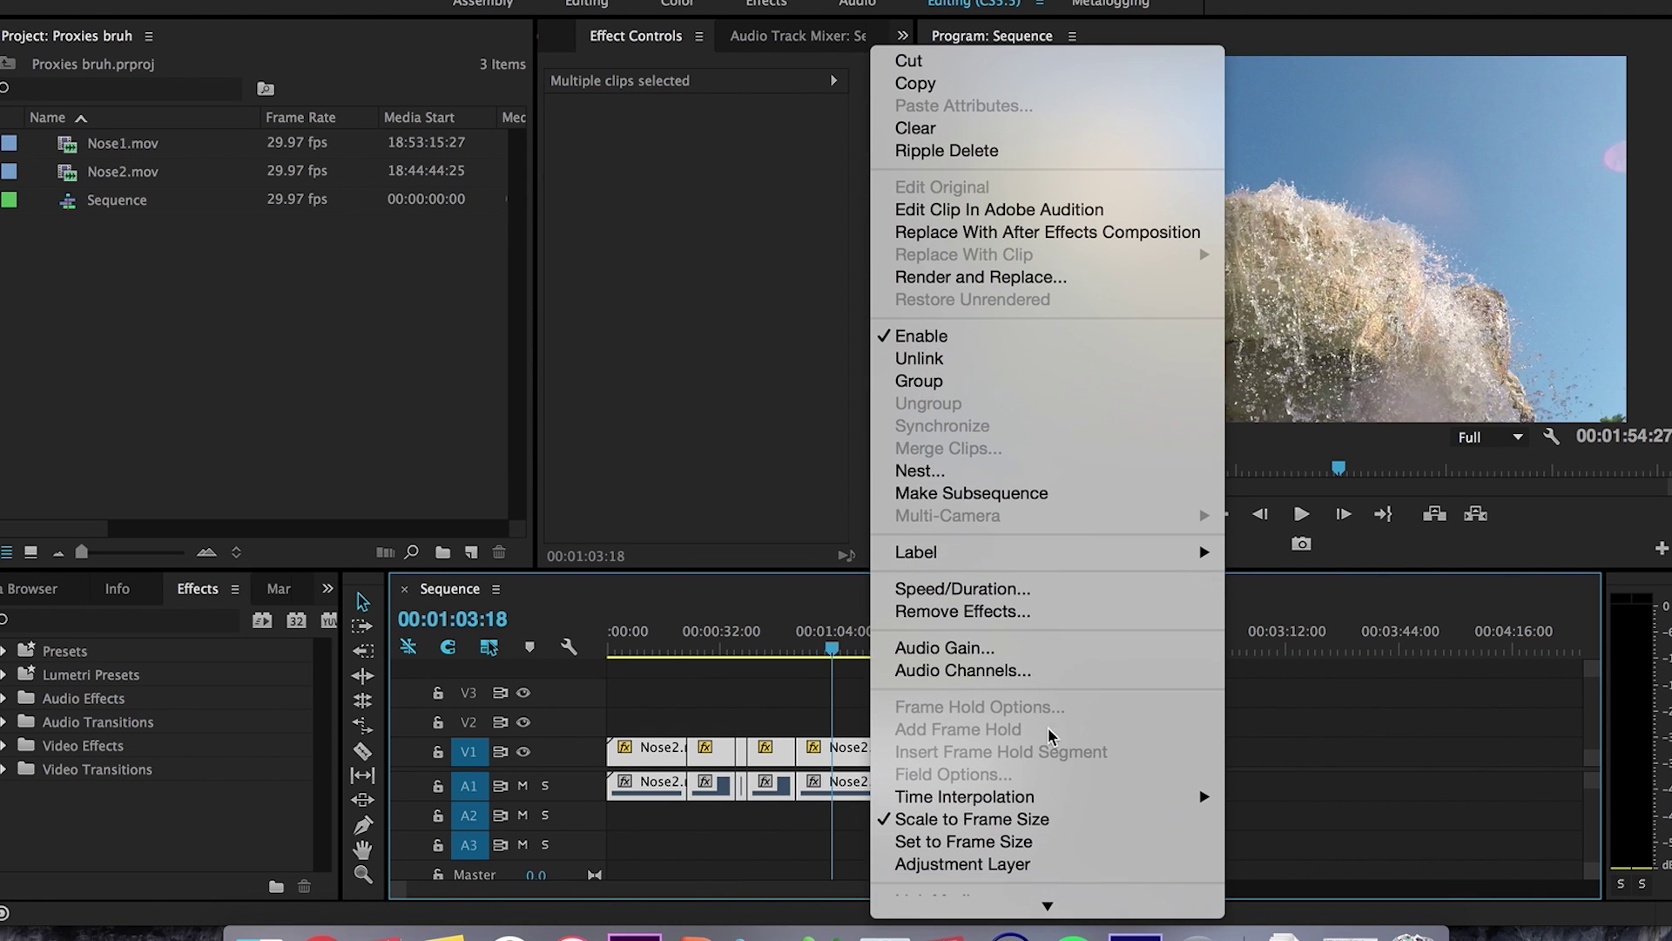
{"action": "left_click", "coordinate": [976, 610]}
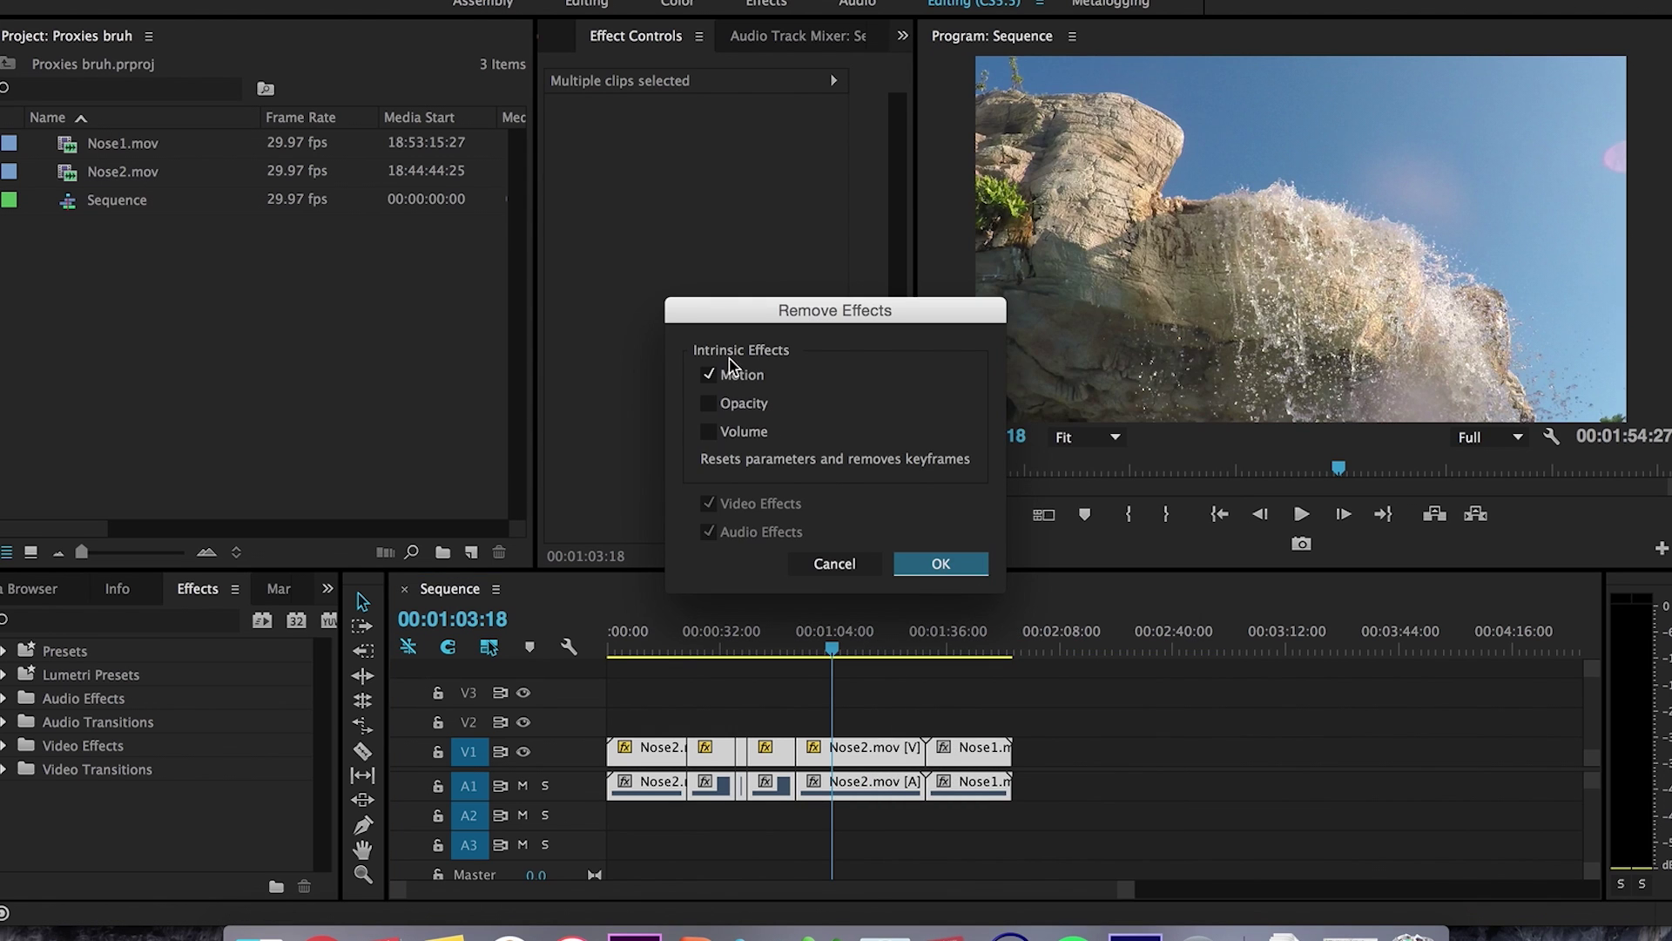
{"action": "left_click", "coordinate": [938, 563]}
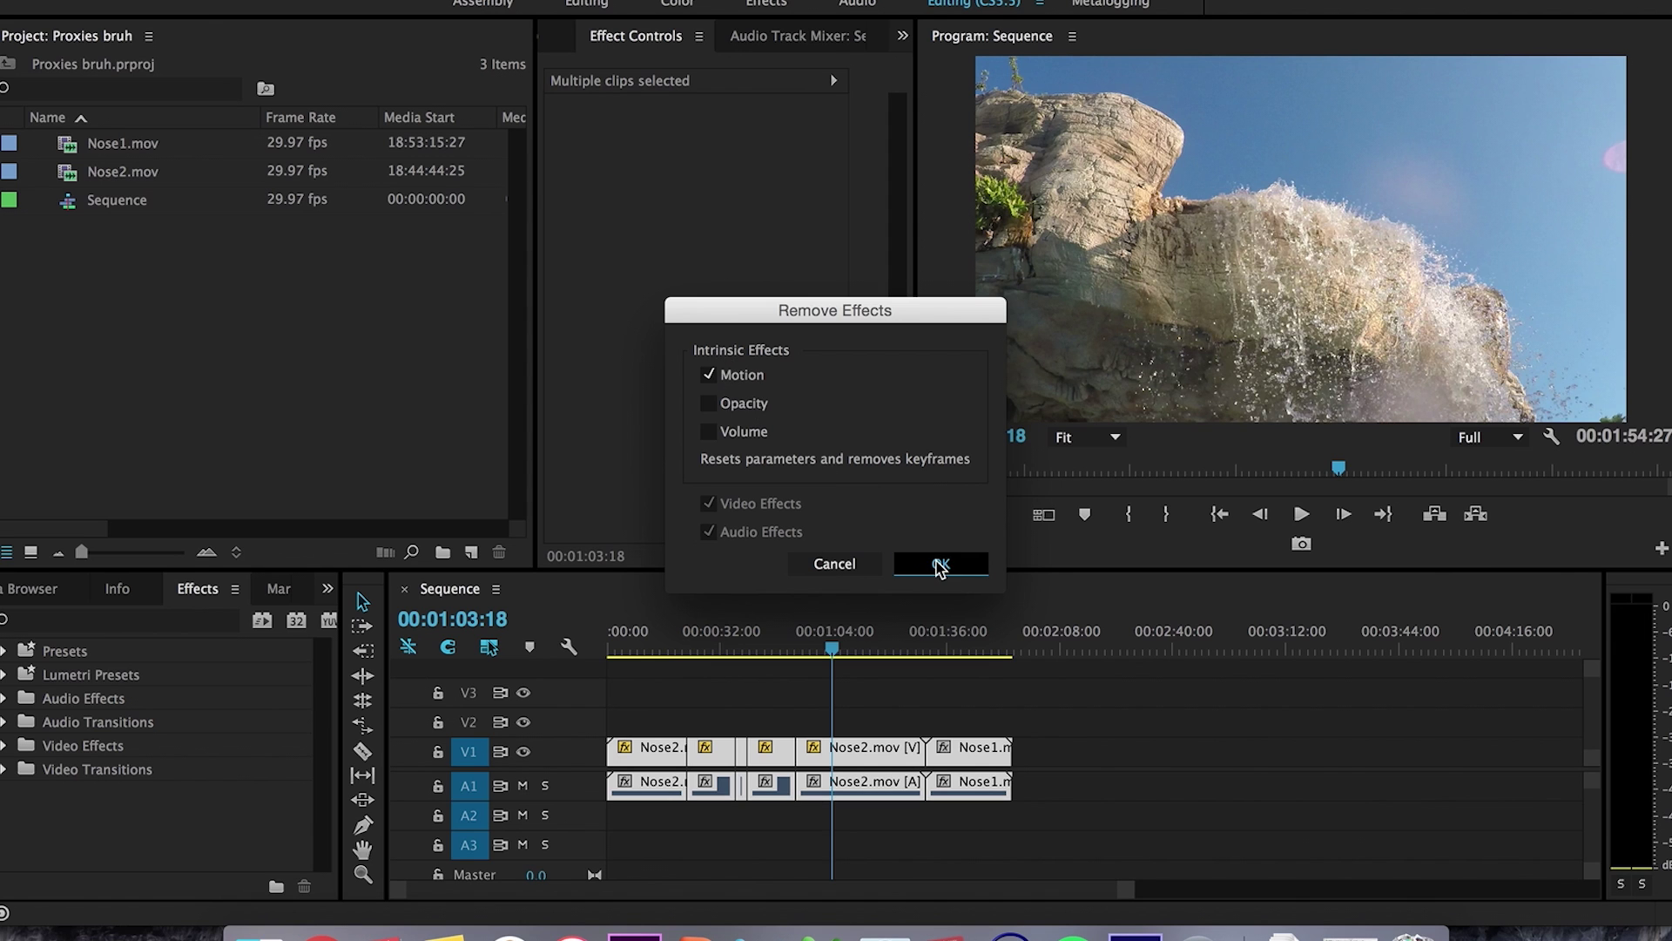
{"action": "left_click_drag", "start_coordinate": [871, 649], "coordinate": [653, 651]}
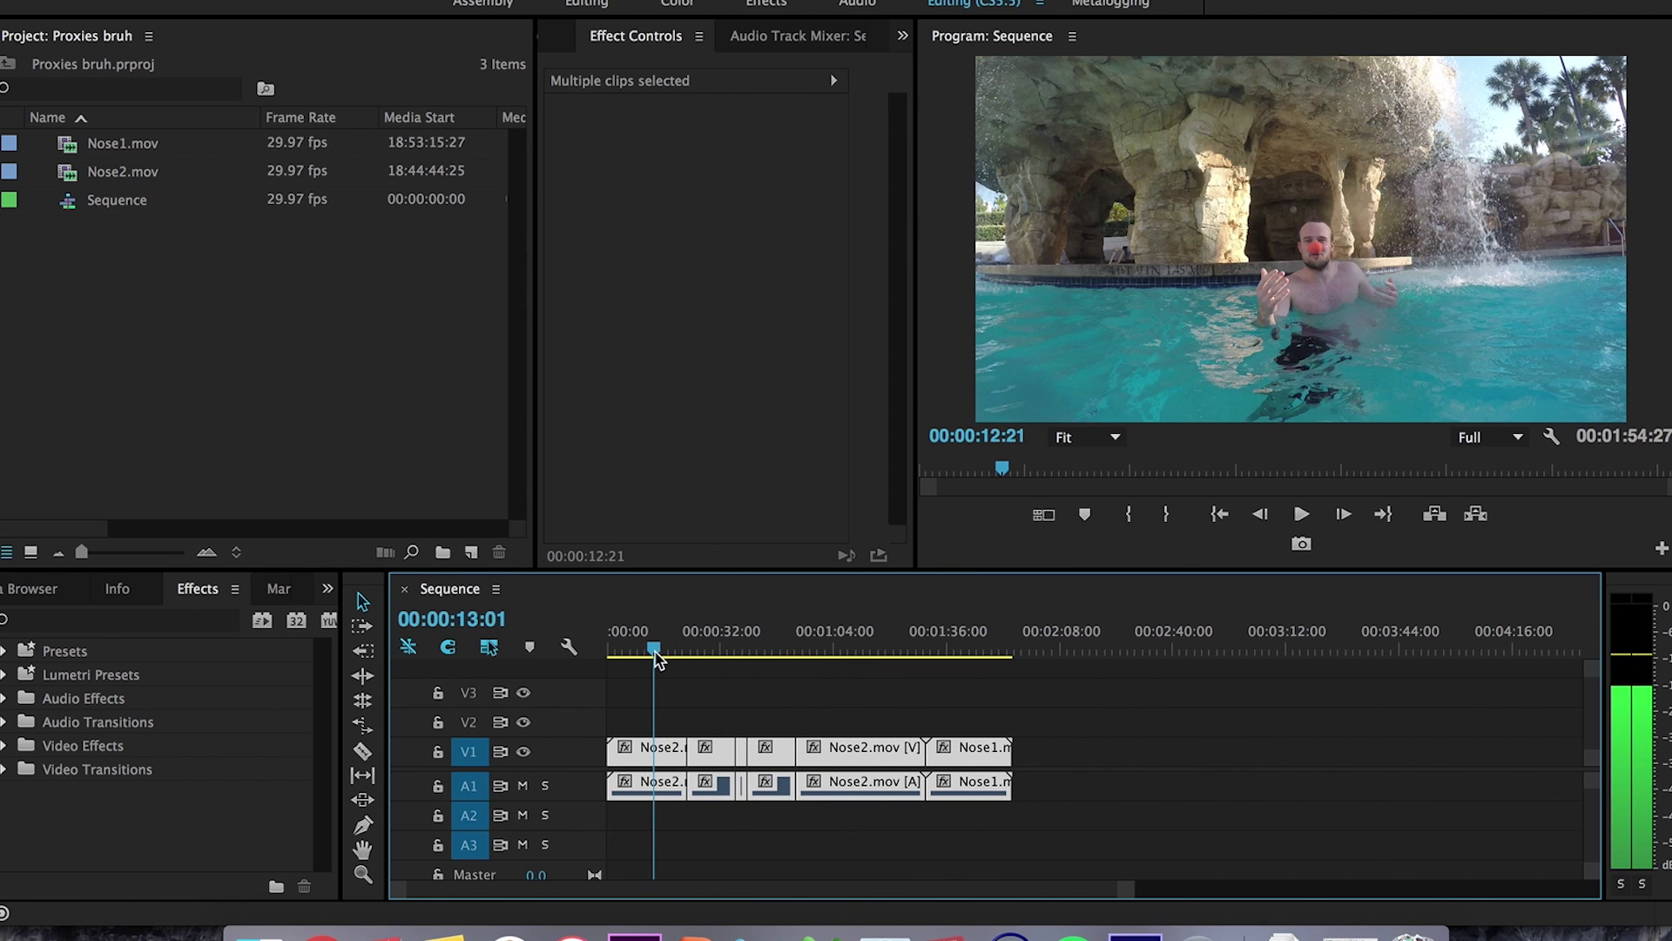
- Select the first Nose2.mov clip and zoom the timeline in to widen the clips
{"action": "left_click", "coordinate": [649, 750]}
{"action": "key", "text": "="}
{"action": "key", "text": "="}
{"action": "key", "text": "="}
{"action": "key", "text": "="}
{"action": "key", "text": "="}
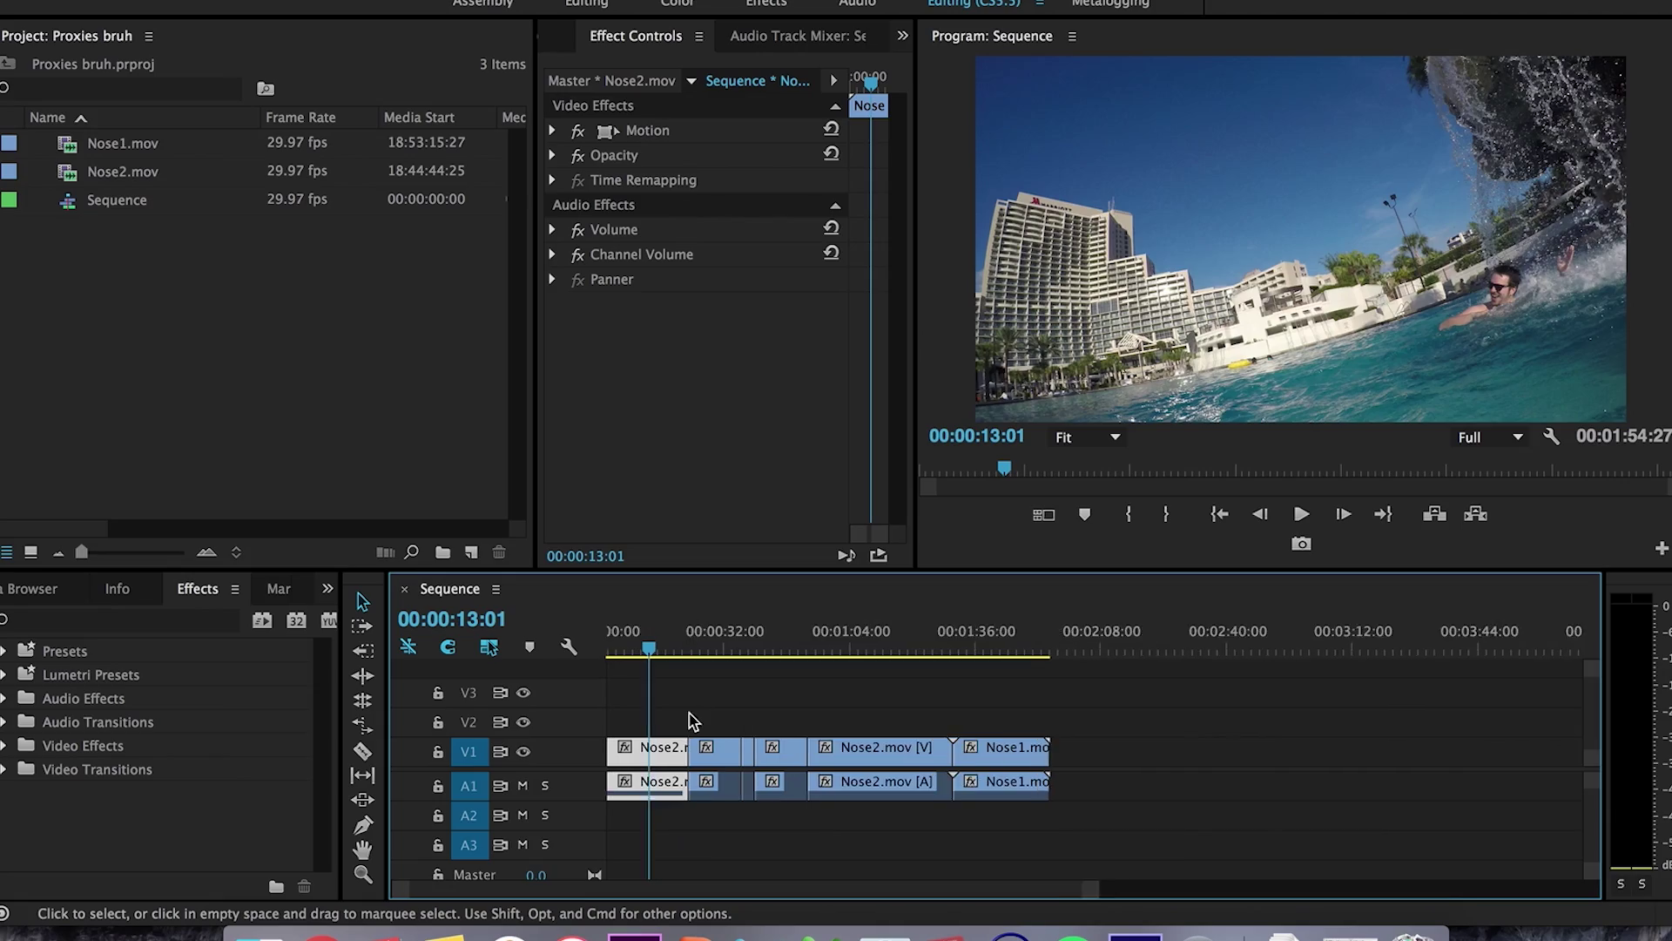